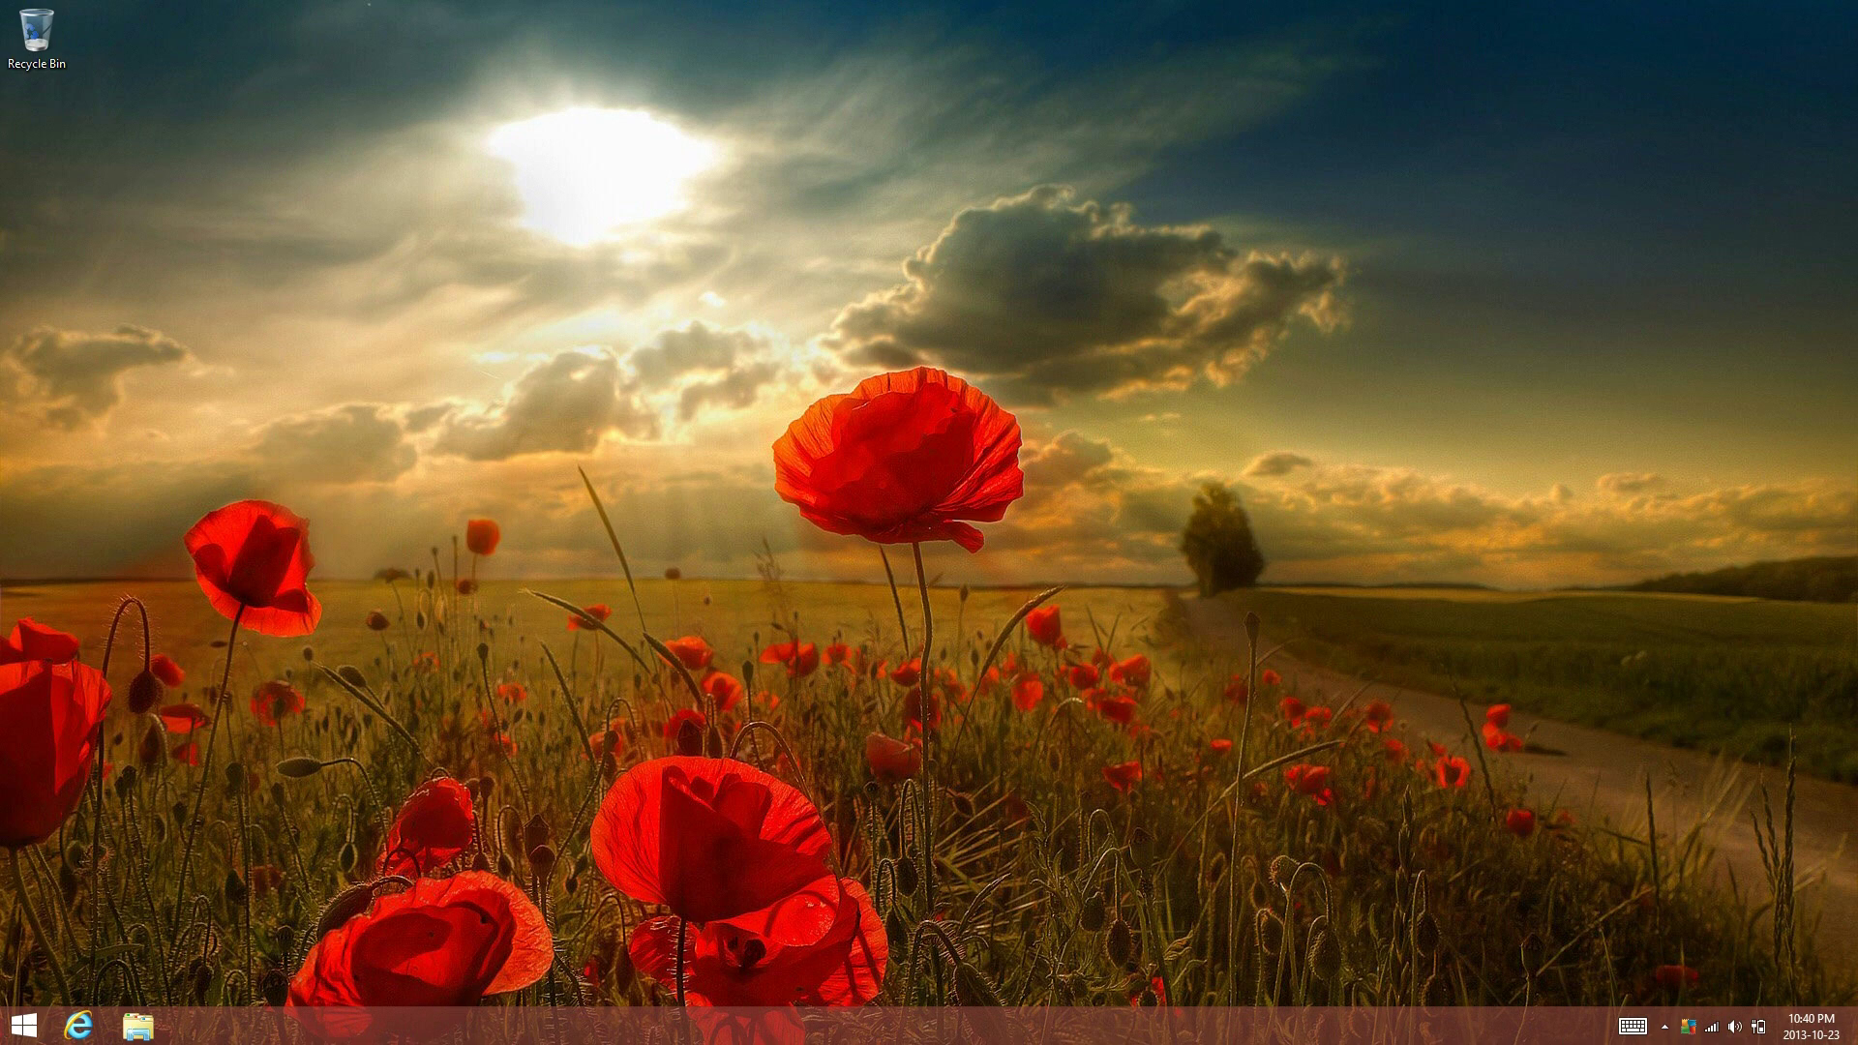
View the Start screen's Settings > Personalize options from the charms, then return to the desktop
{"action": "key", "text": "super"}
{"action": "scroll", "coordinate": [929, 581], "scroll_direction": "down", "scroll_amount": 5}
{"action": "key", "text": "super+c"}
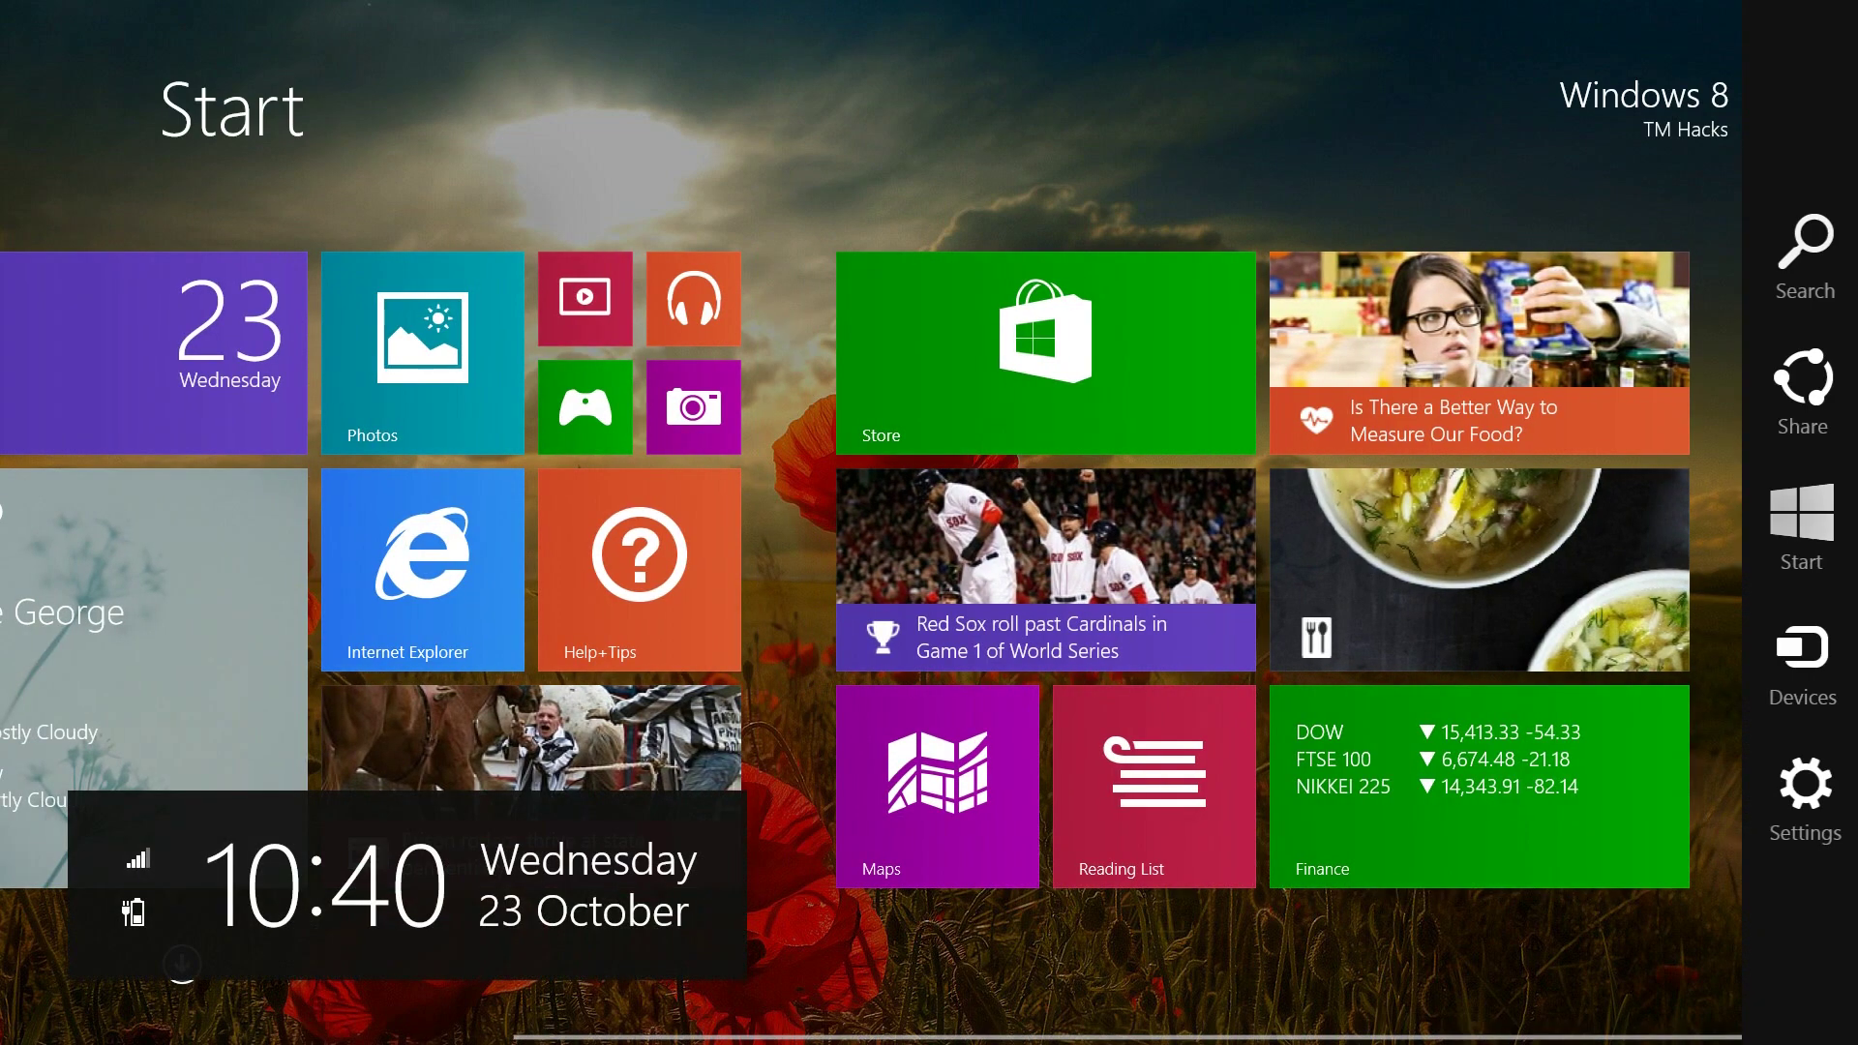
{"action": "key", "text": "super+i"}
{"action": "key", "text": "Down"}
{"action": "key", "text": "Return"}
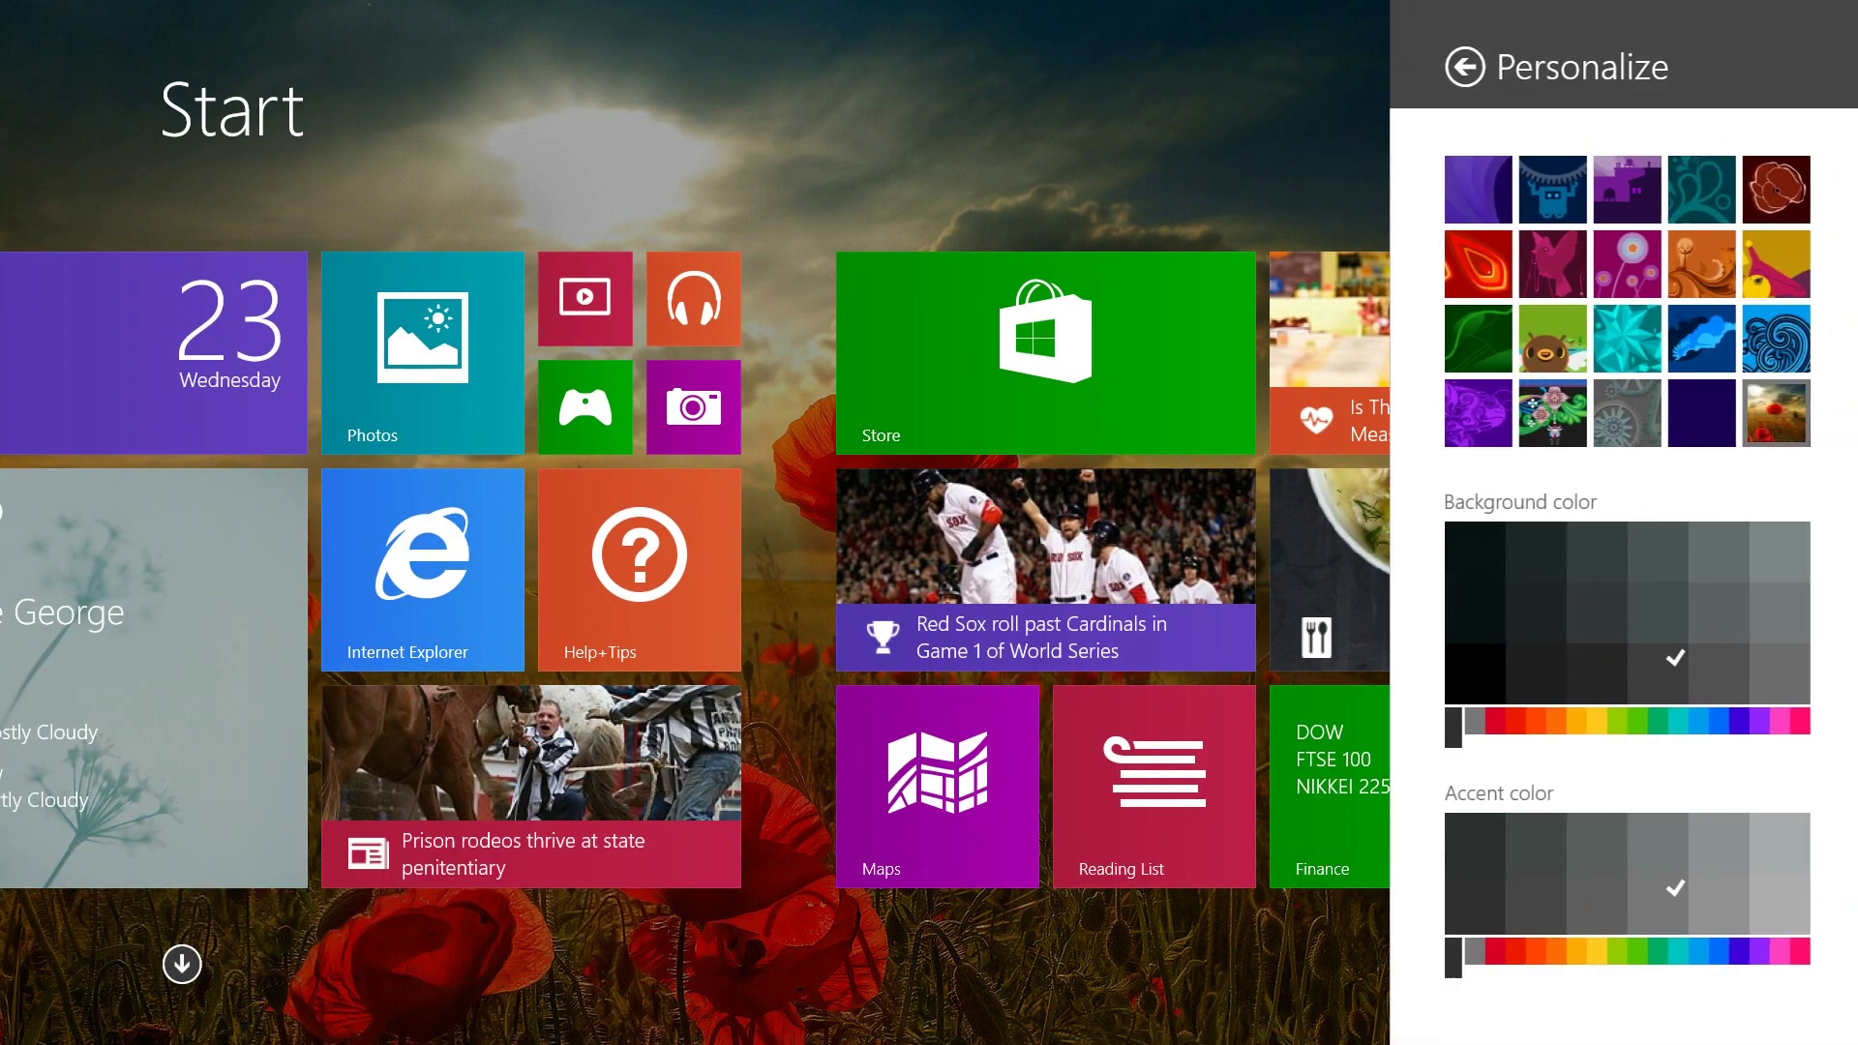
{"action": "key", "text": "Escape"}
{"action": "scroll", "coordinate": [929, 581], "scroll_direction": "up", "scroll_amount": 5}
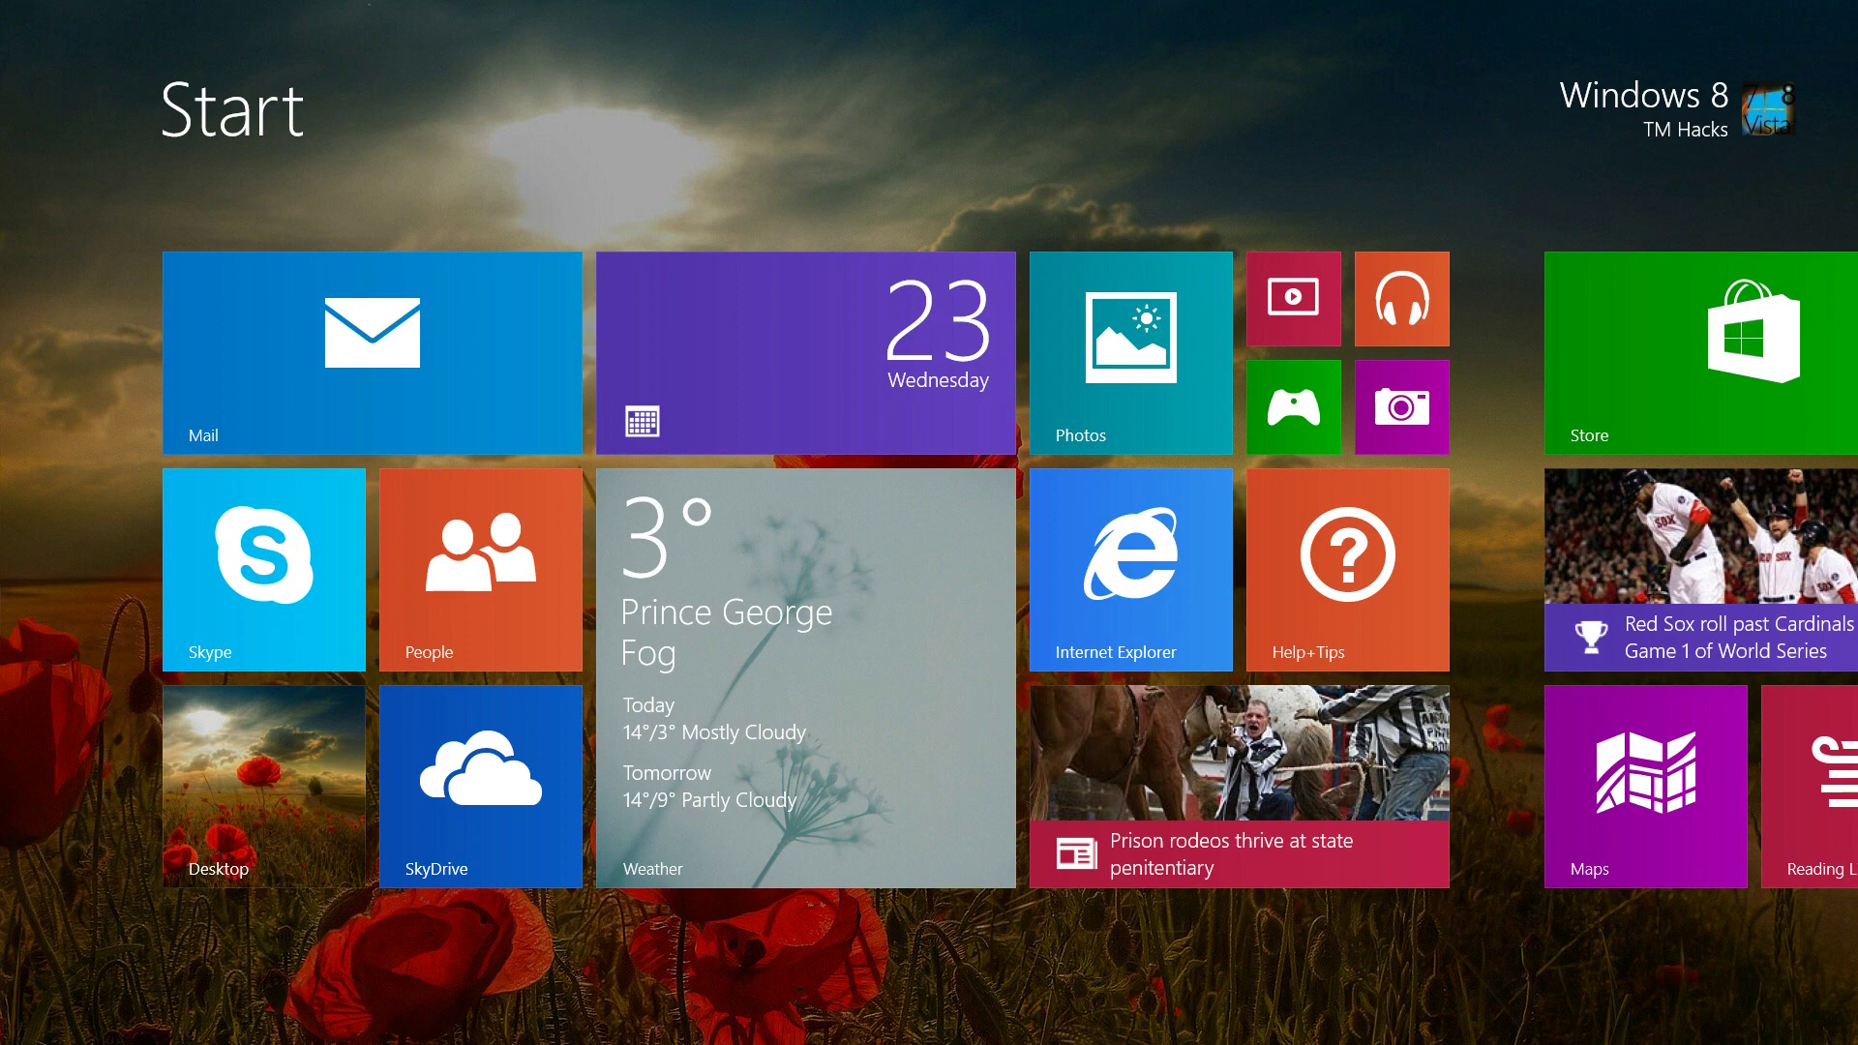
{"action": "key", "text": "super"}
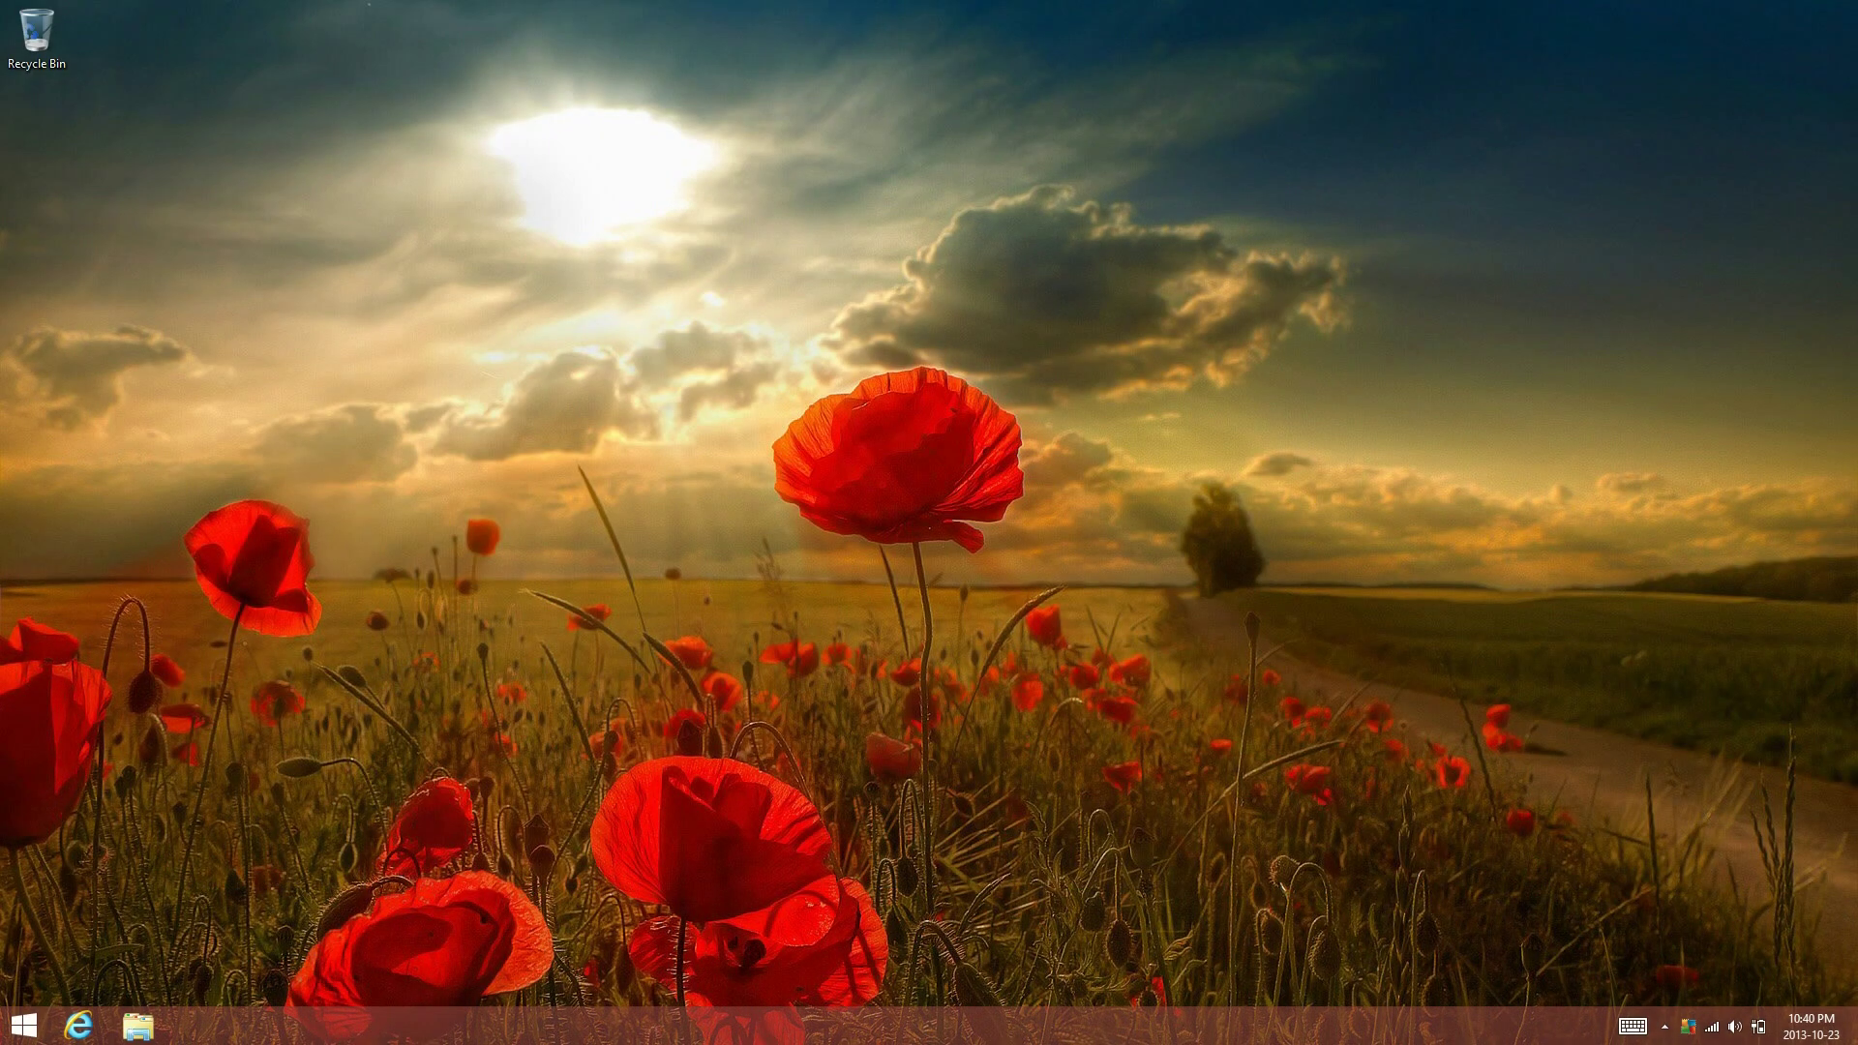
Open the Downloads folder in File Explorer and run the DeskScapes8_setup installer
{"action": "key", "text": "super+e"}
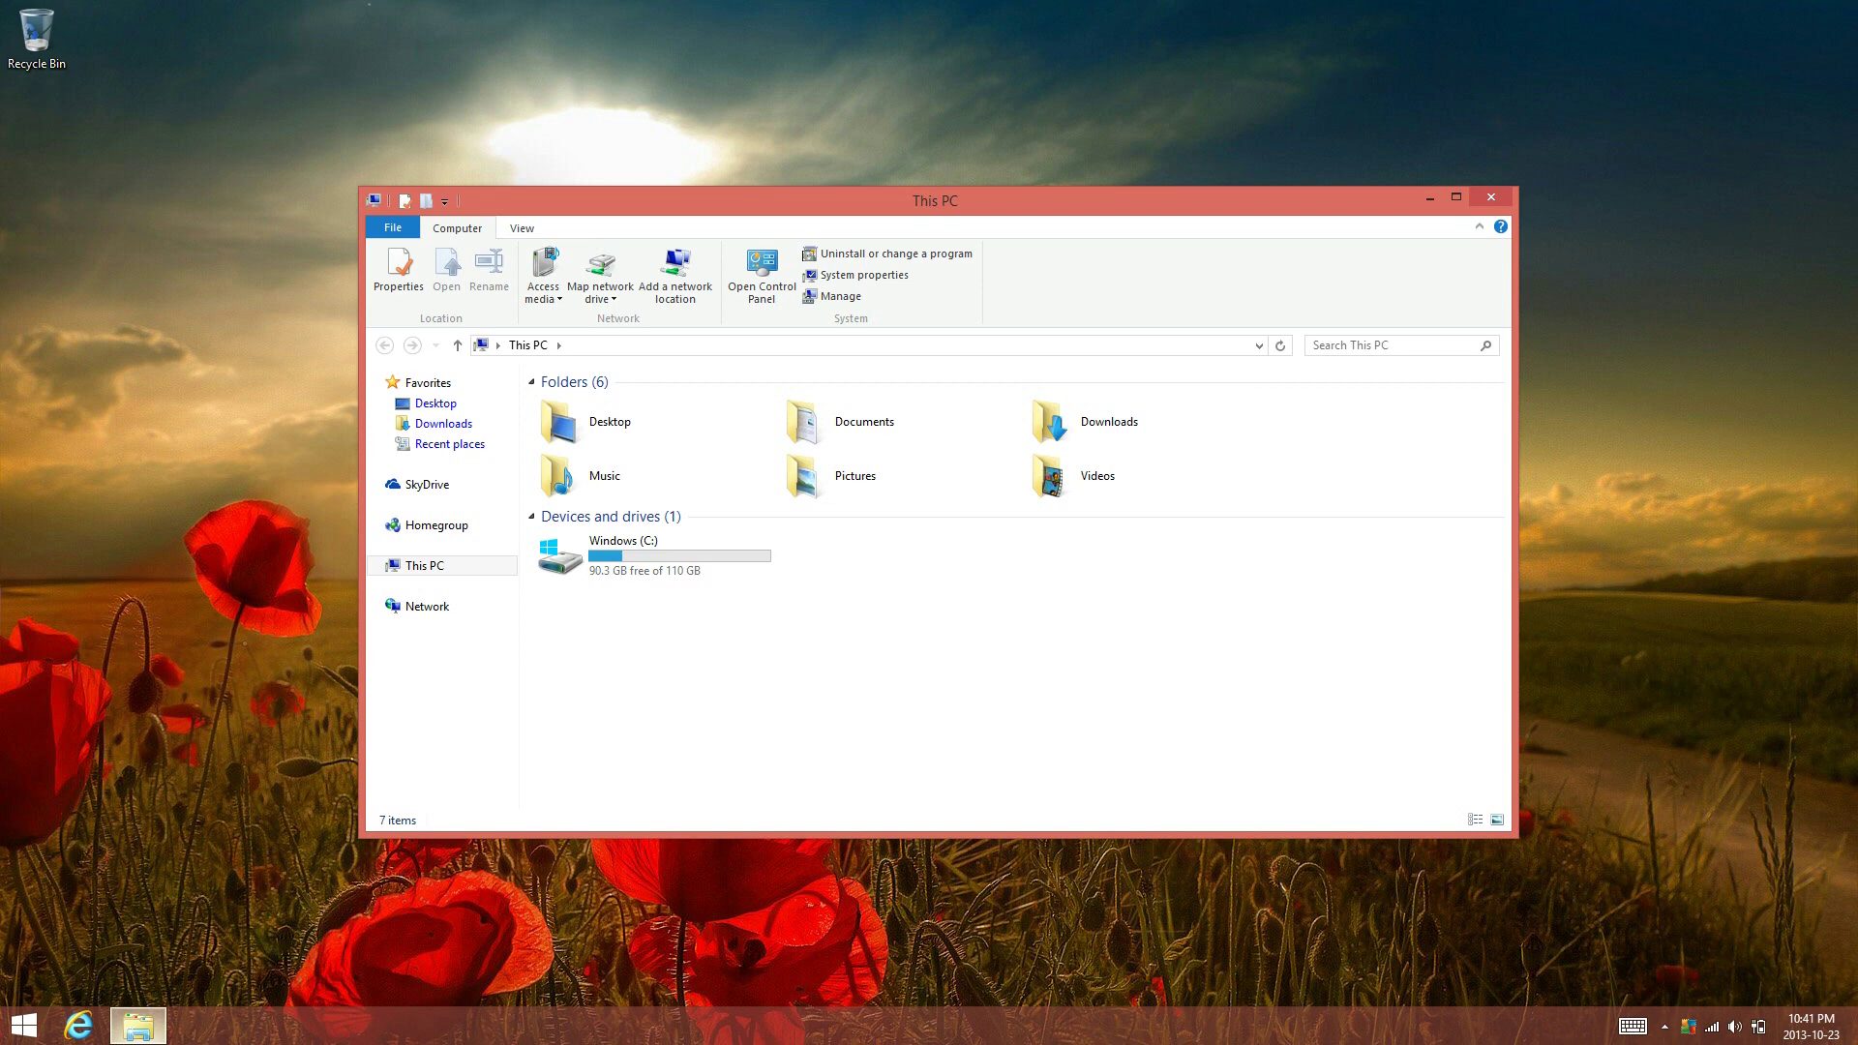
{"action": "double_click", "coordinate": [1083, 422]}
{"action": "left_click", "coordinate": [619, 404]}
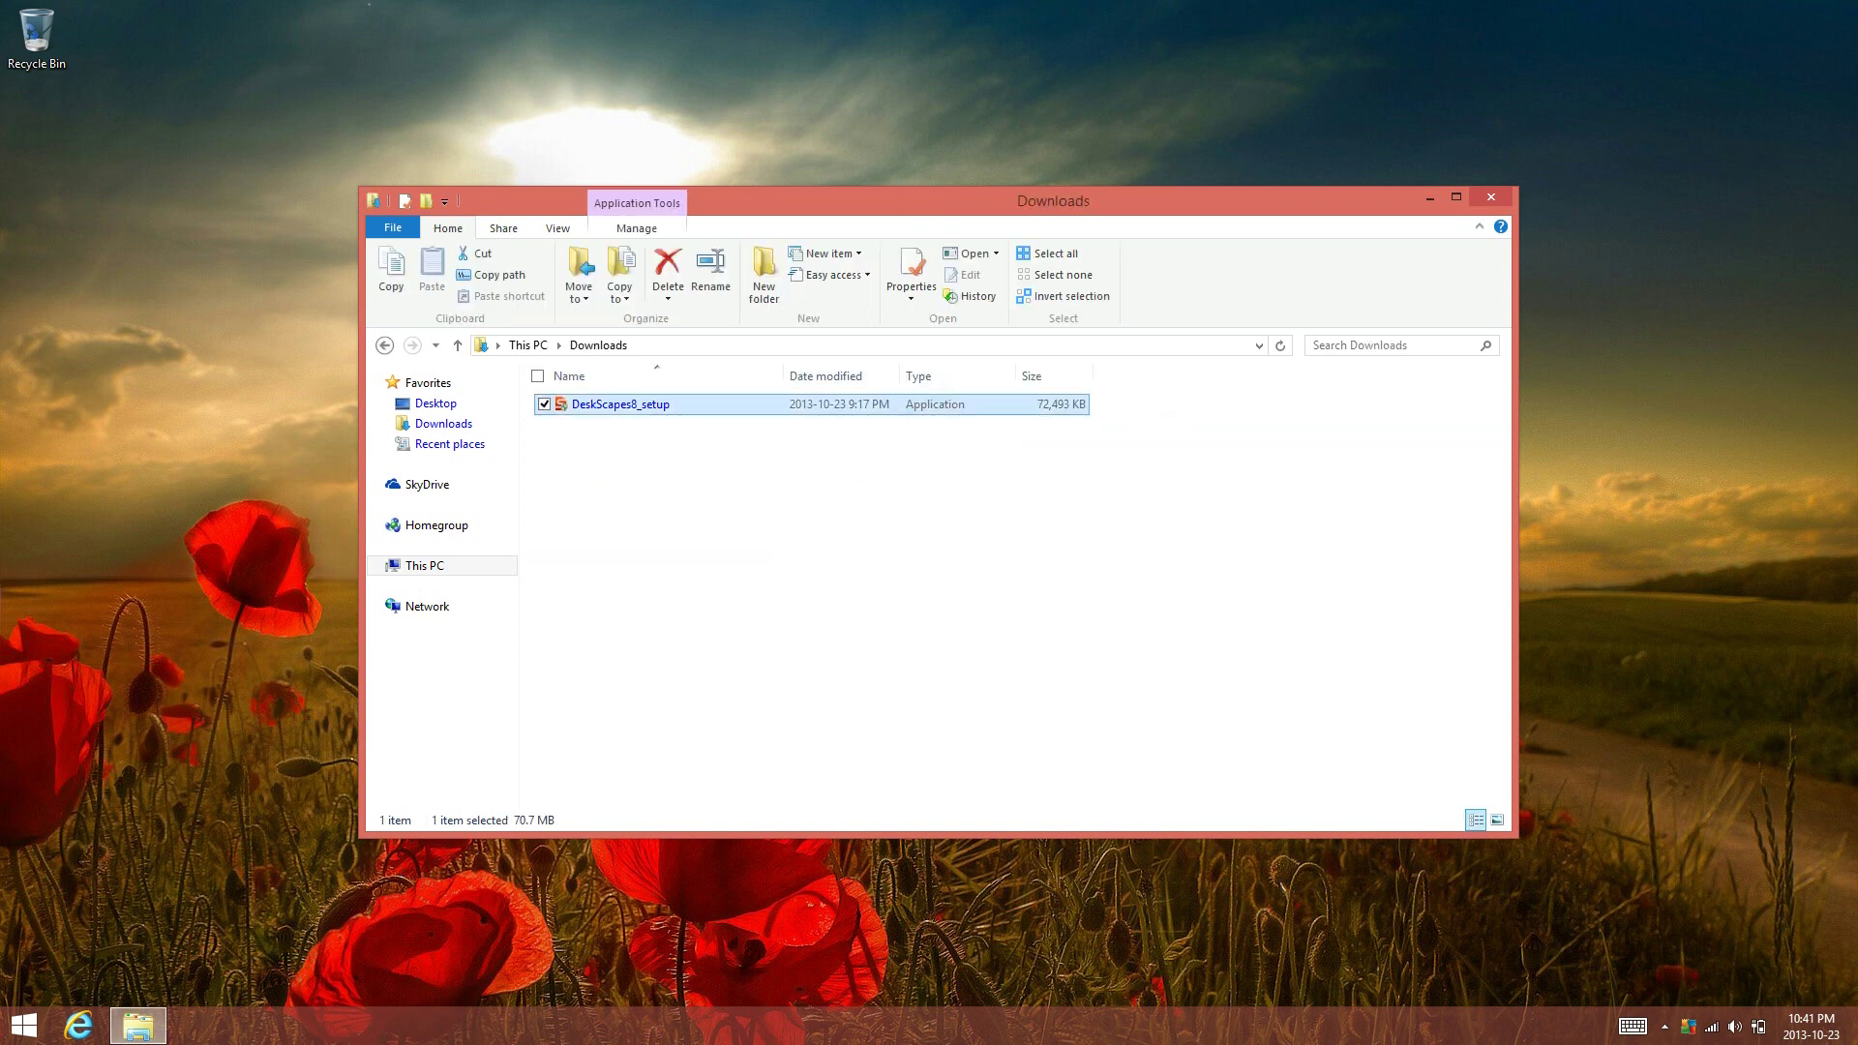
{"action": "double_click", "coordinate": [1078, 405]}
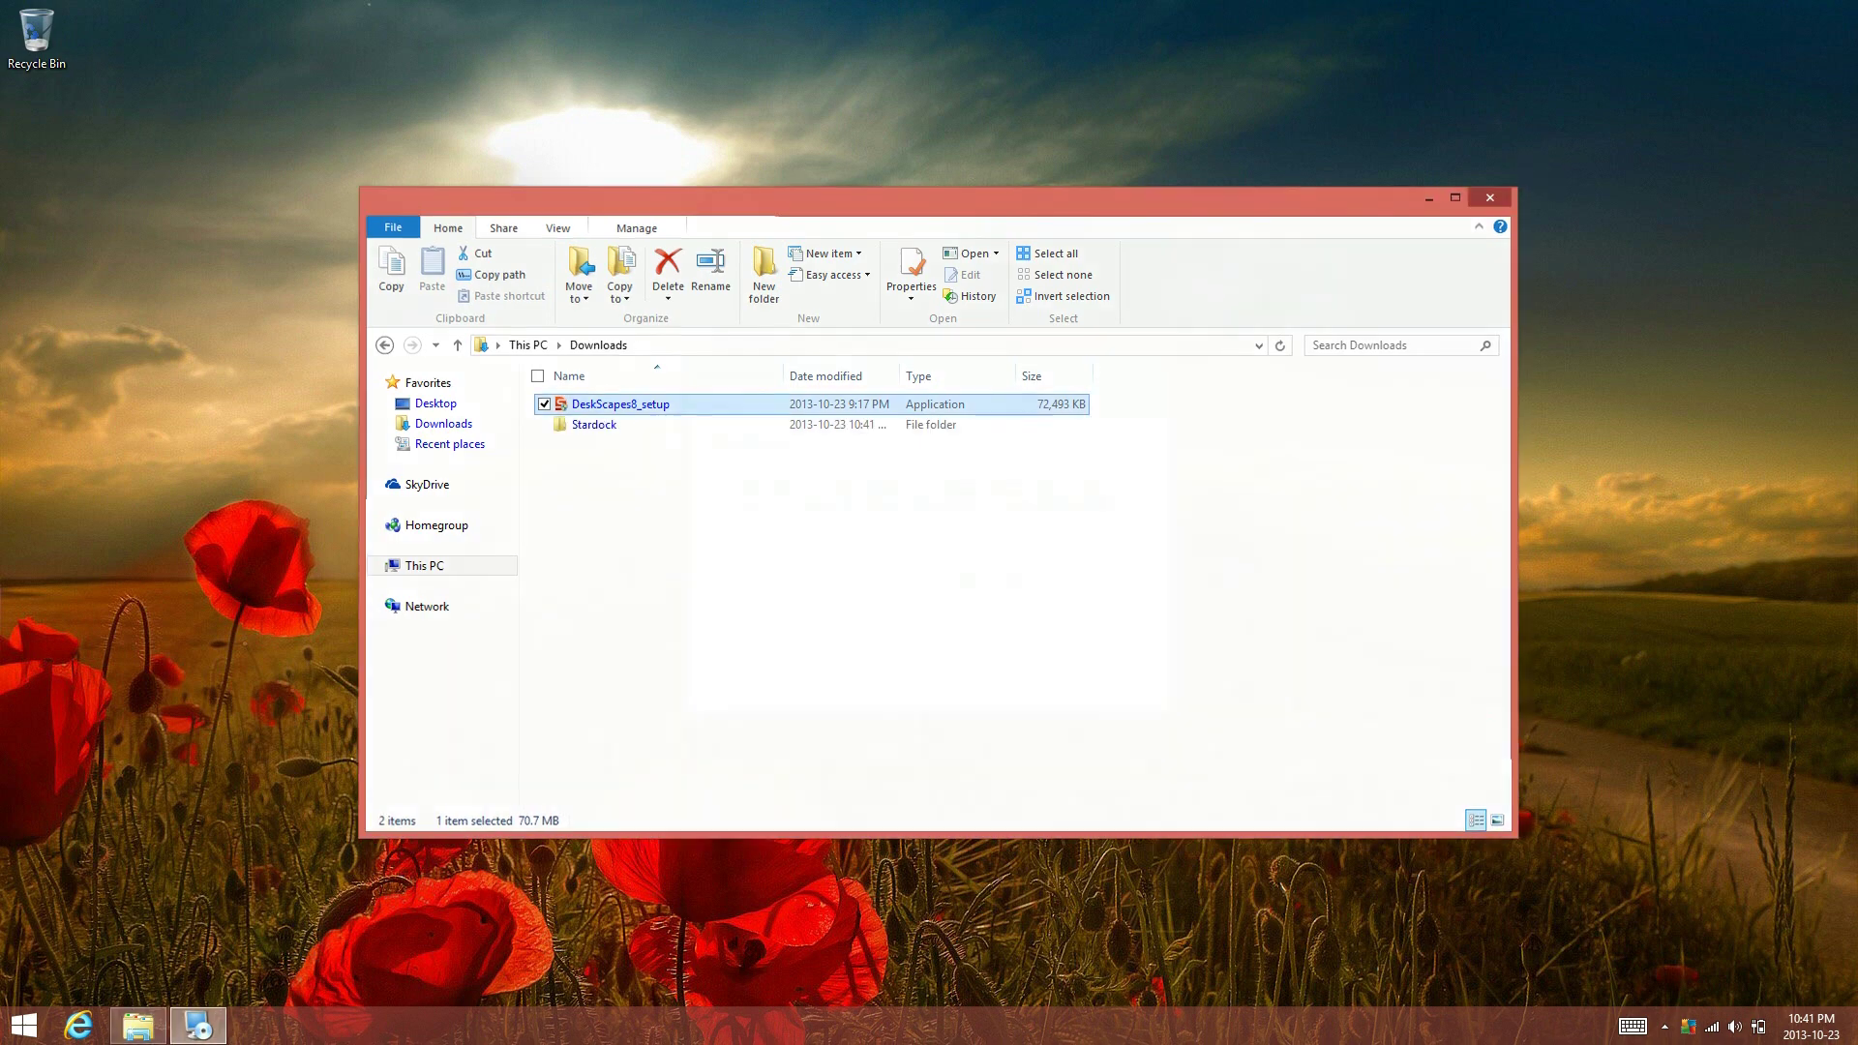
Install DeskScapes 8 to the default folder, accepting the license and declining Decor8
{"action": "left_click", "coordinate": [1430, 198]}
{"action": "left_click", "coordinate": [709, 622]}
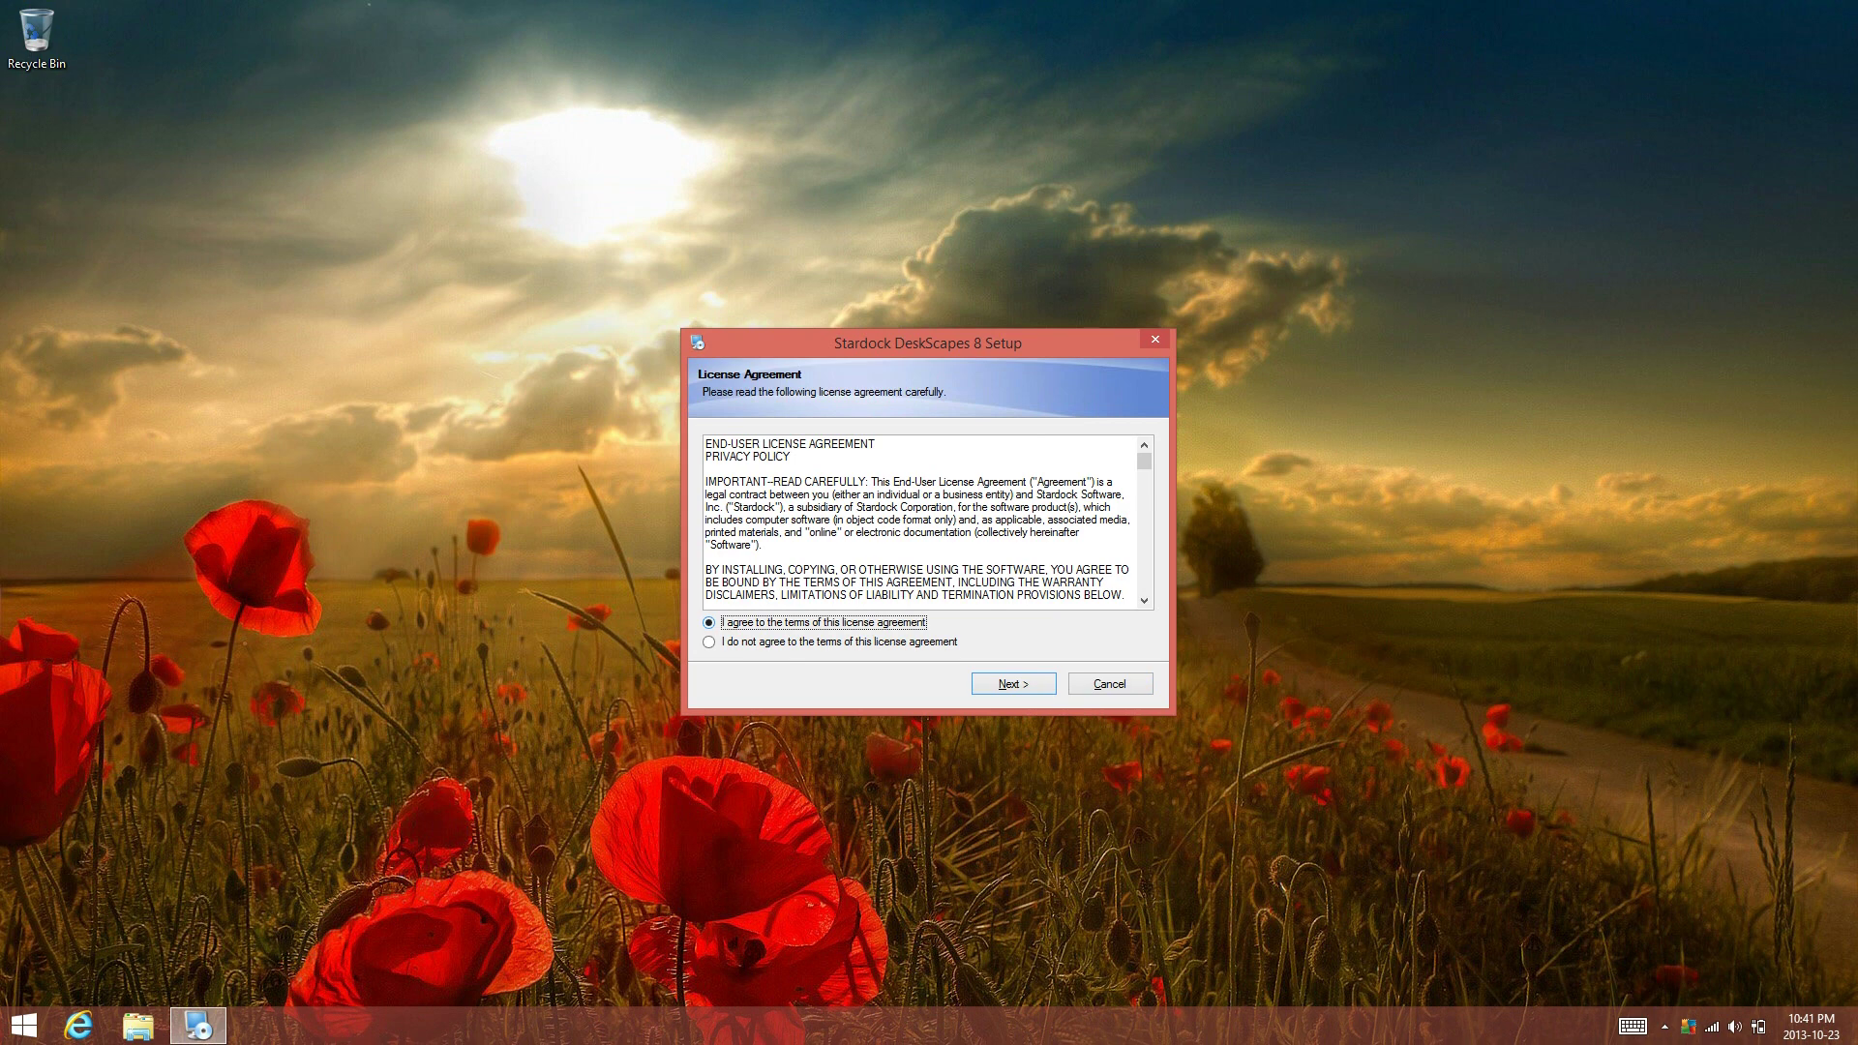
{"action": "key", "text": "Return"}
{"action": "left_click", "coordinate": [703, 648]}
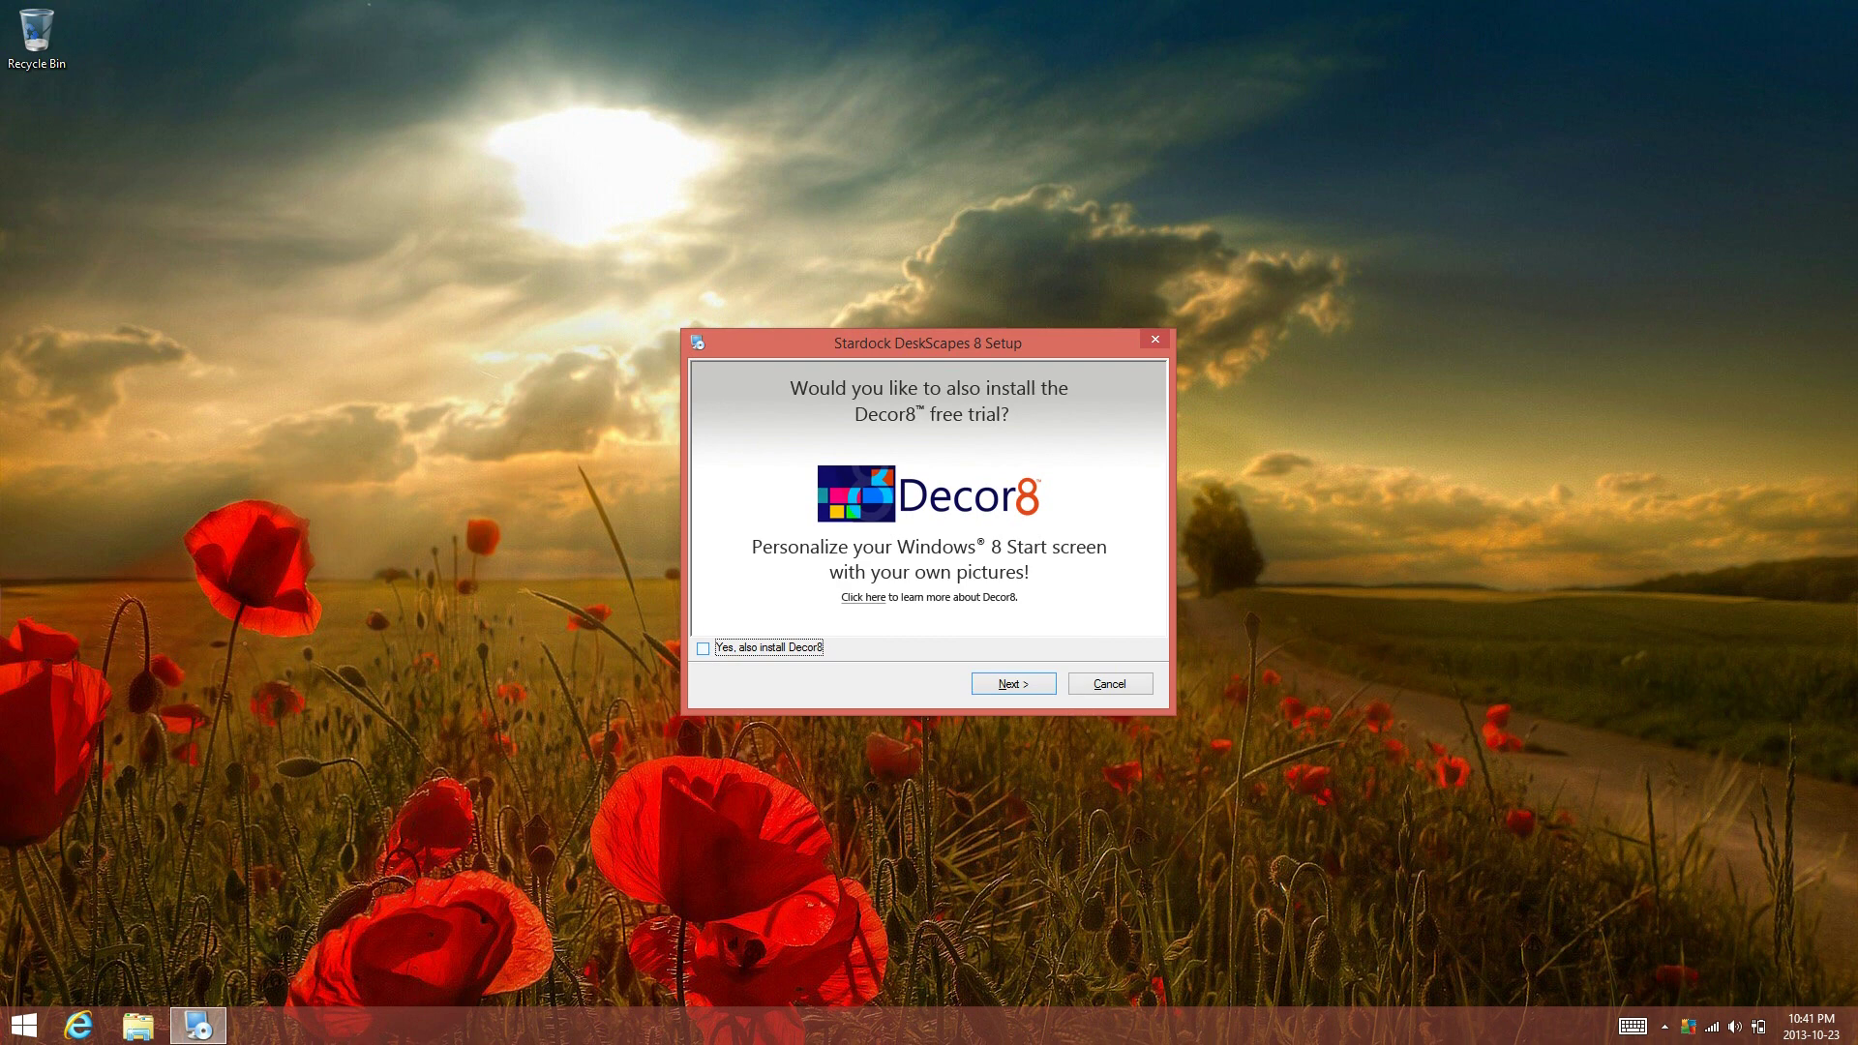
{"action": "key", "text": "Return"}
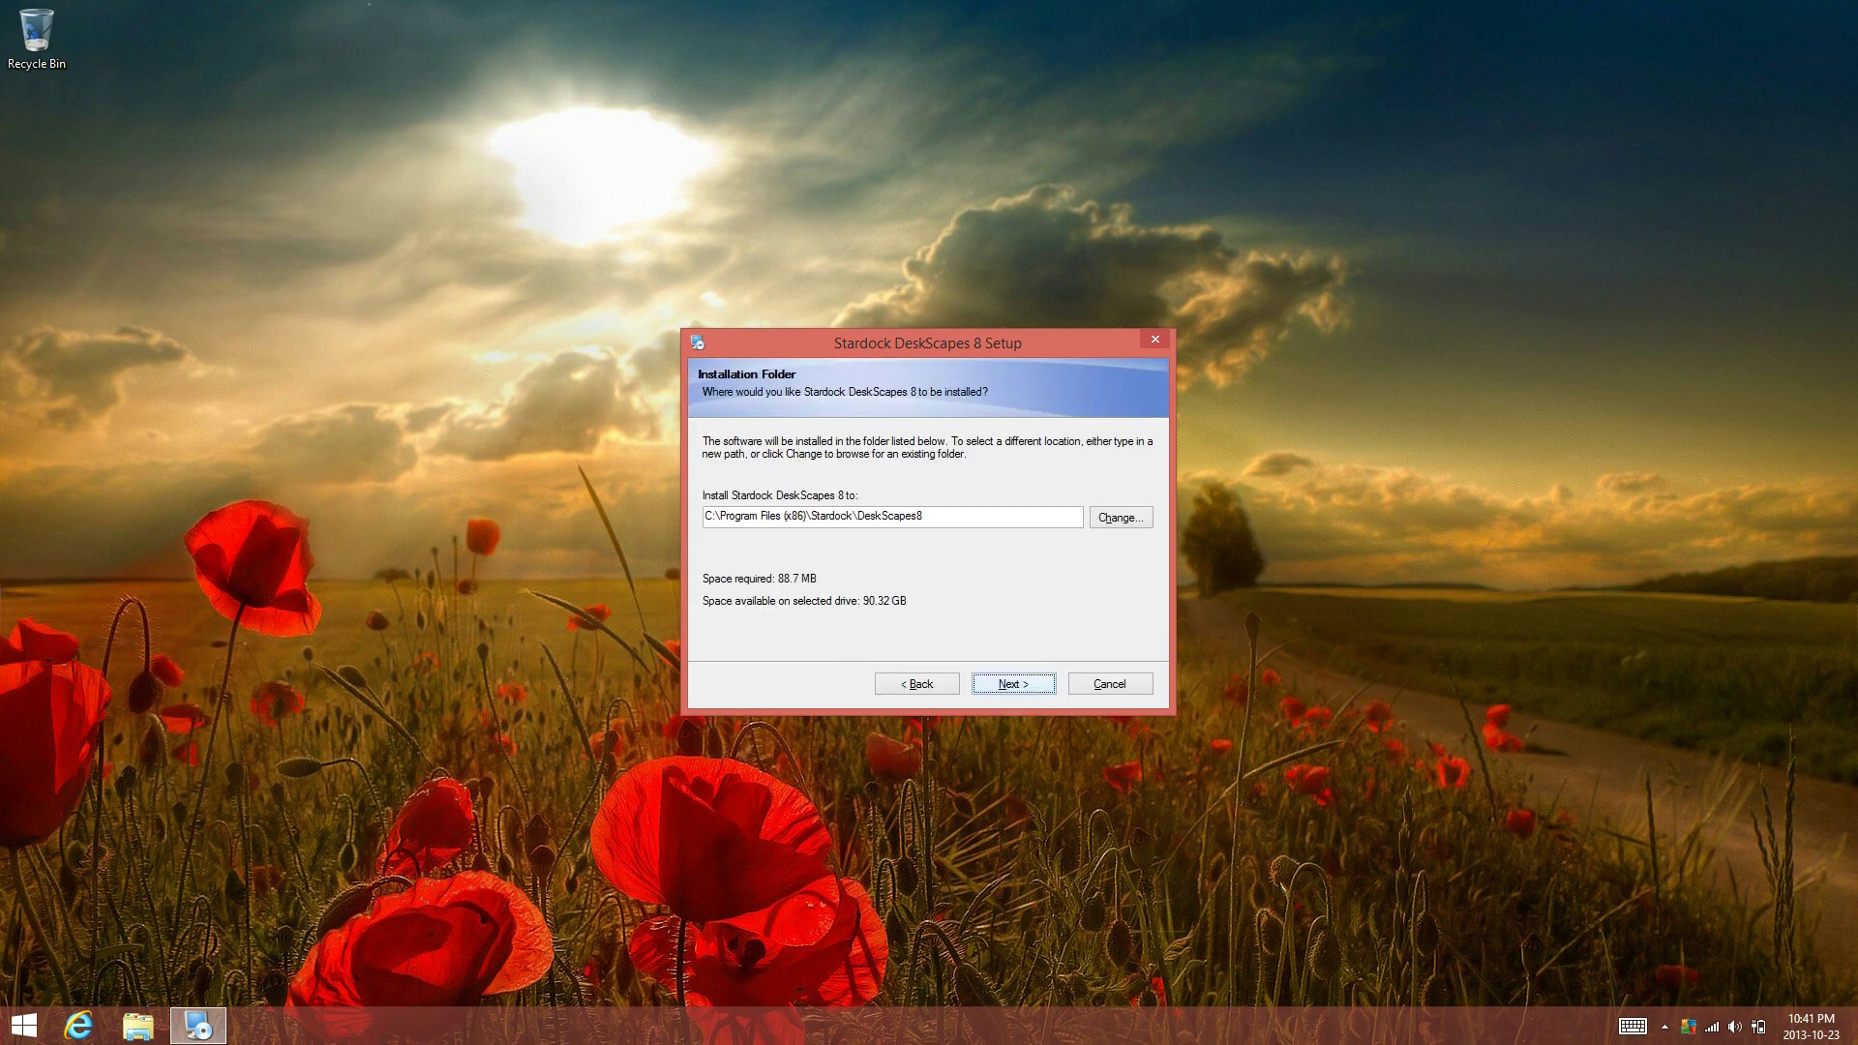
{"action": "key", "text": "Return"}
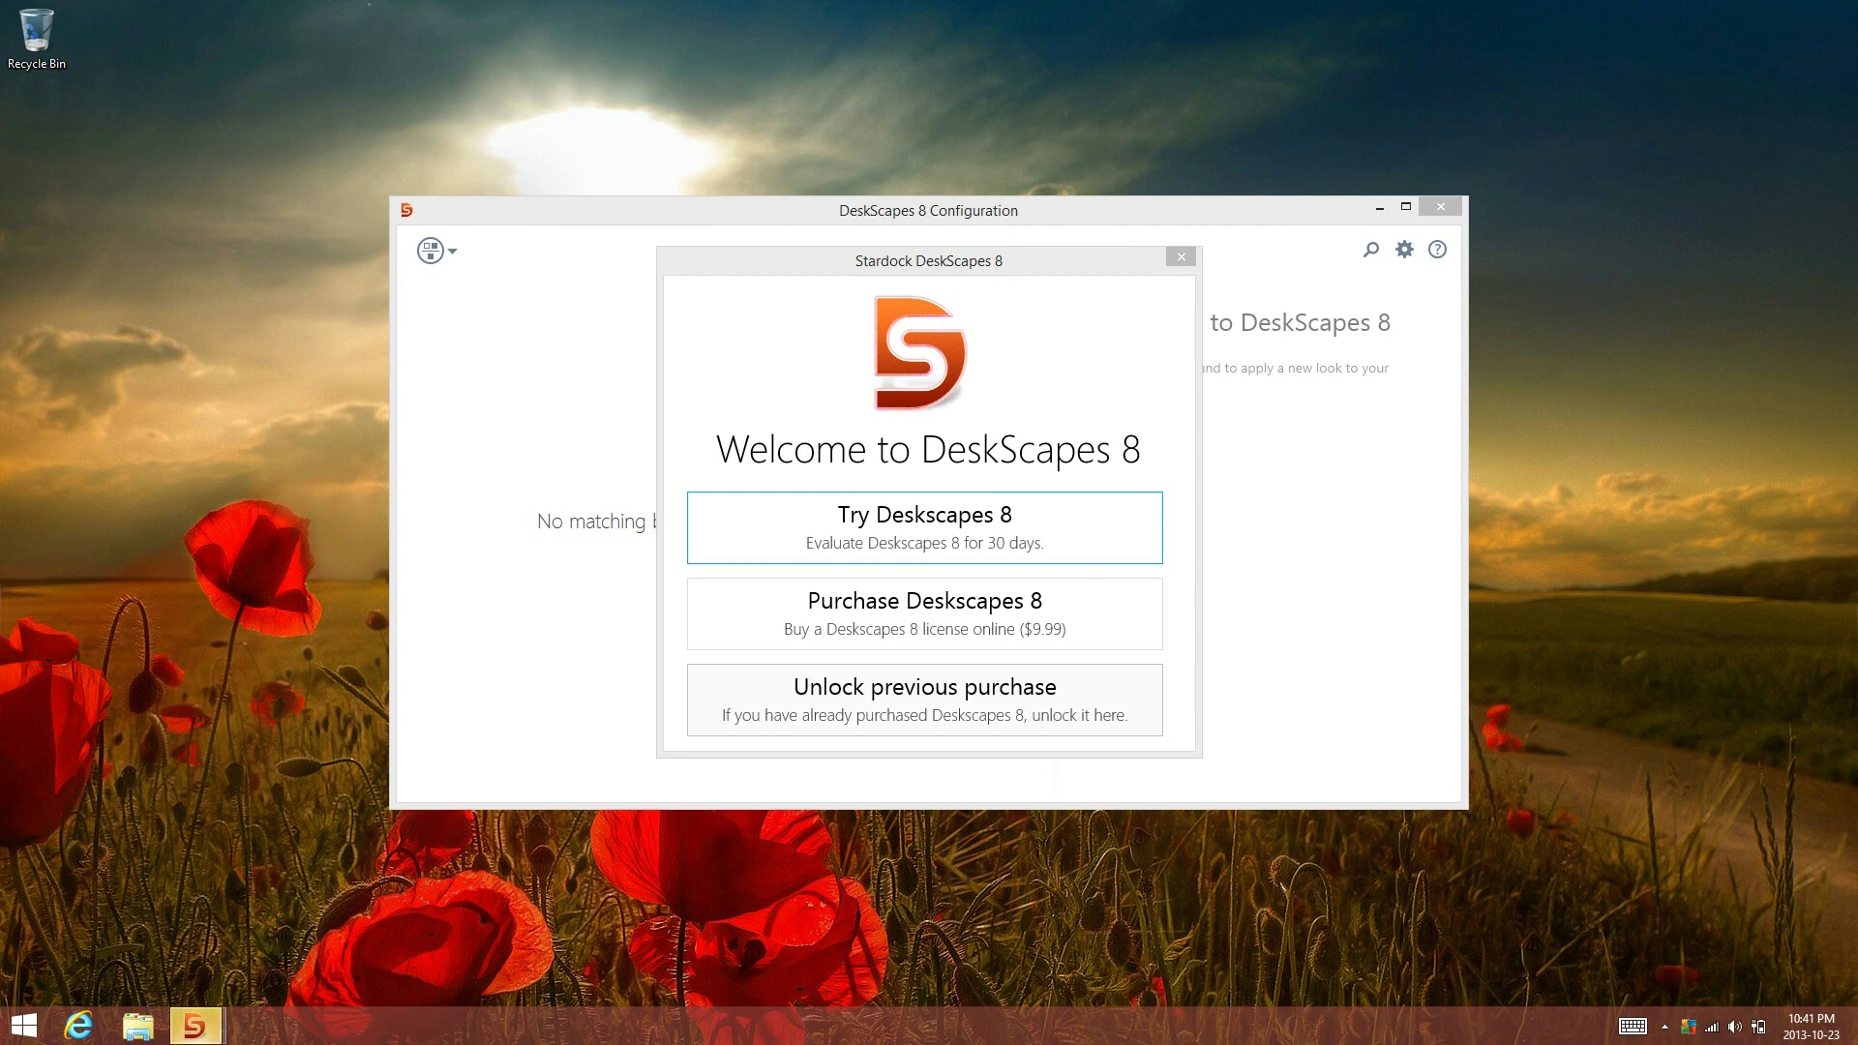
Choose the 30-day trial and submit your email address using the touch keyboard
{"action": "key", "text": "Return"}
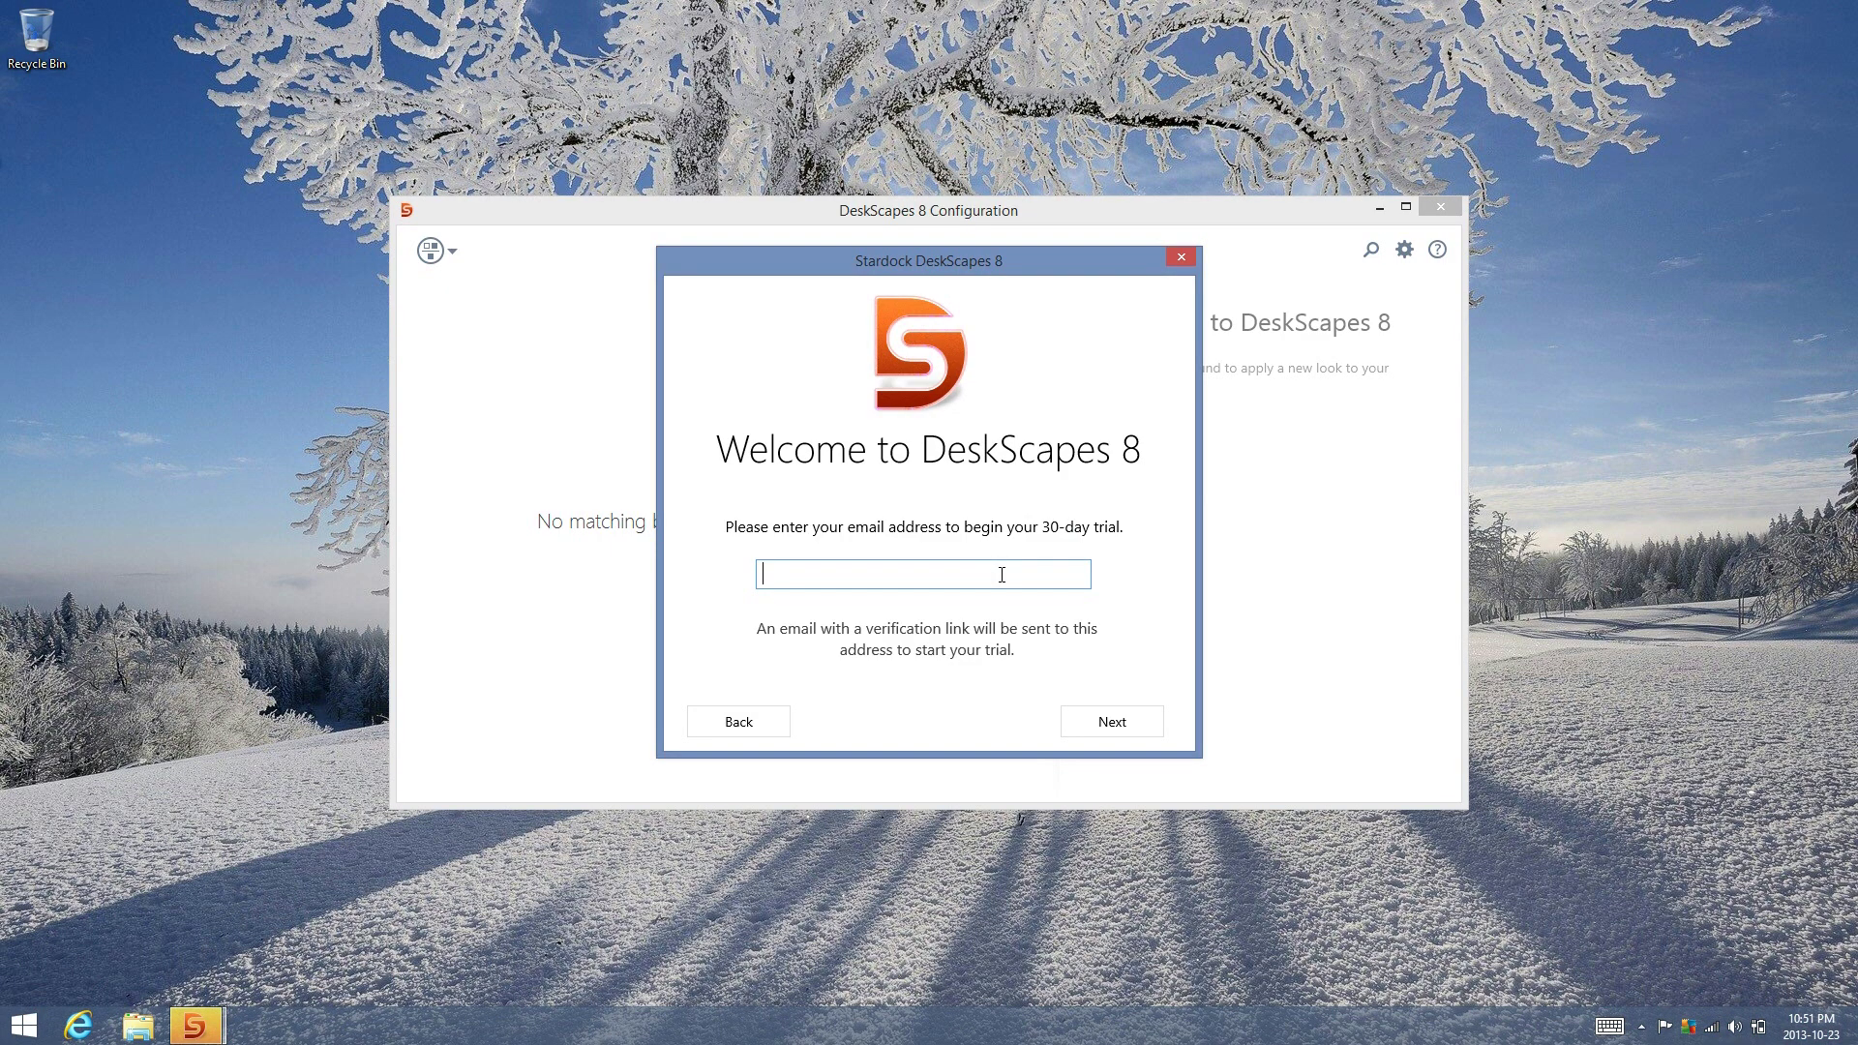
{"action": "left_click", "coordinate": [1610, 1025]}
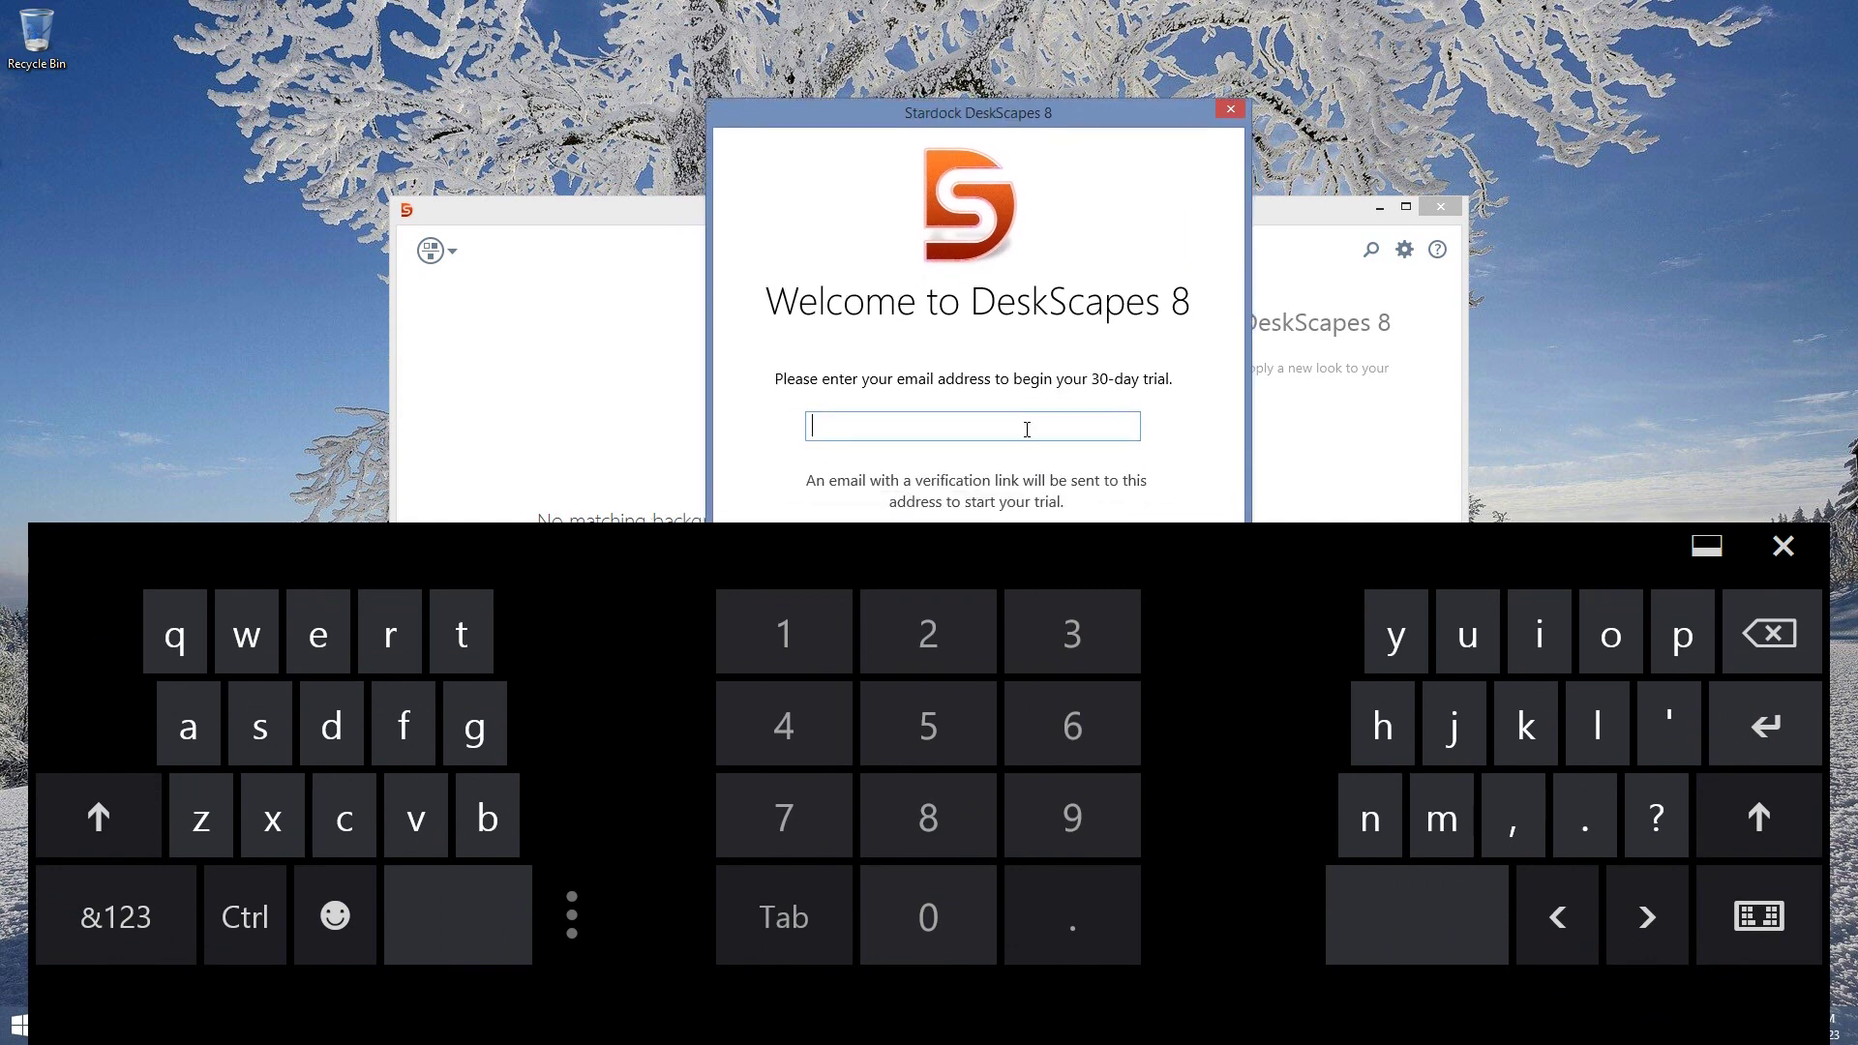
{"action": "left_click", "coordinate": [1027, 428]}
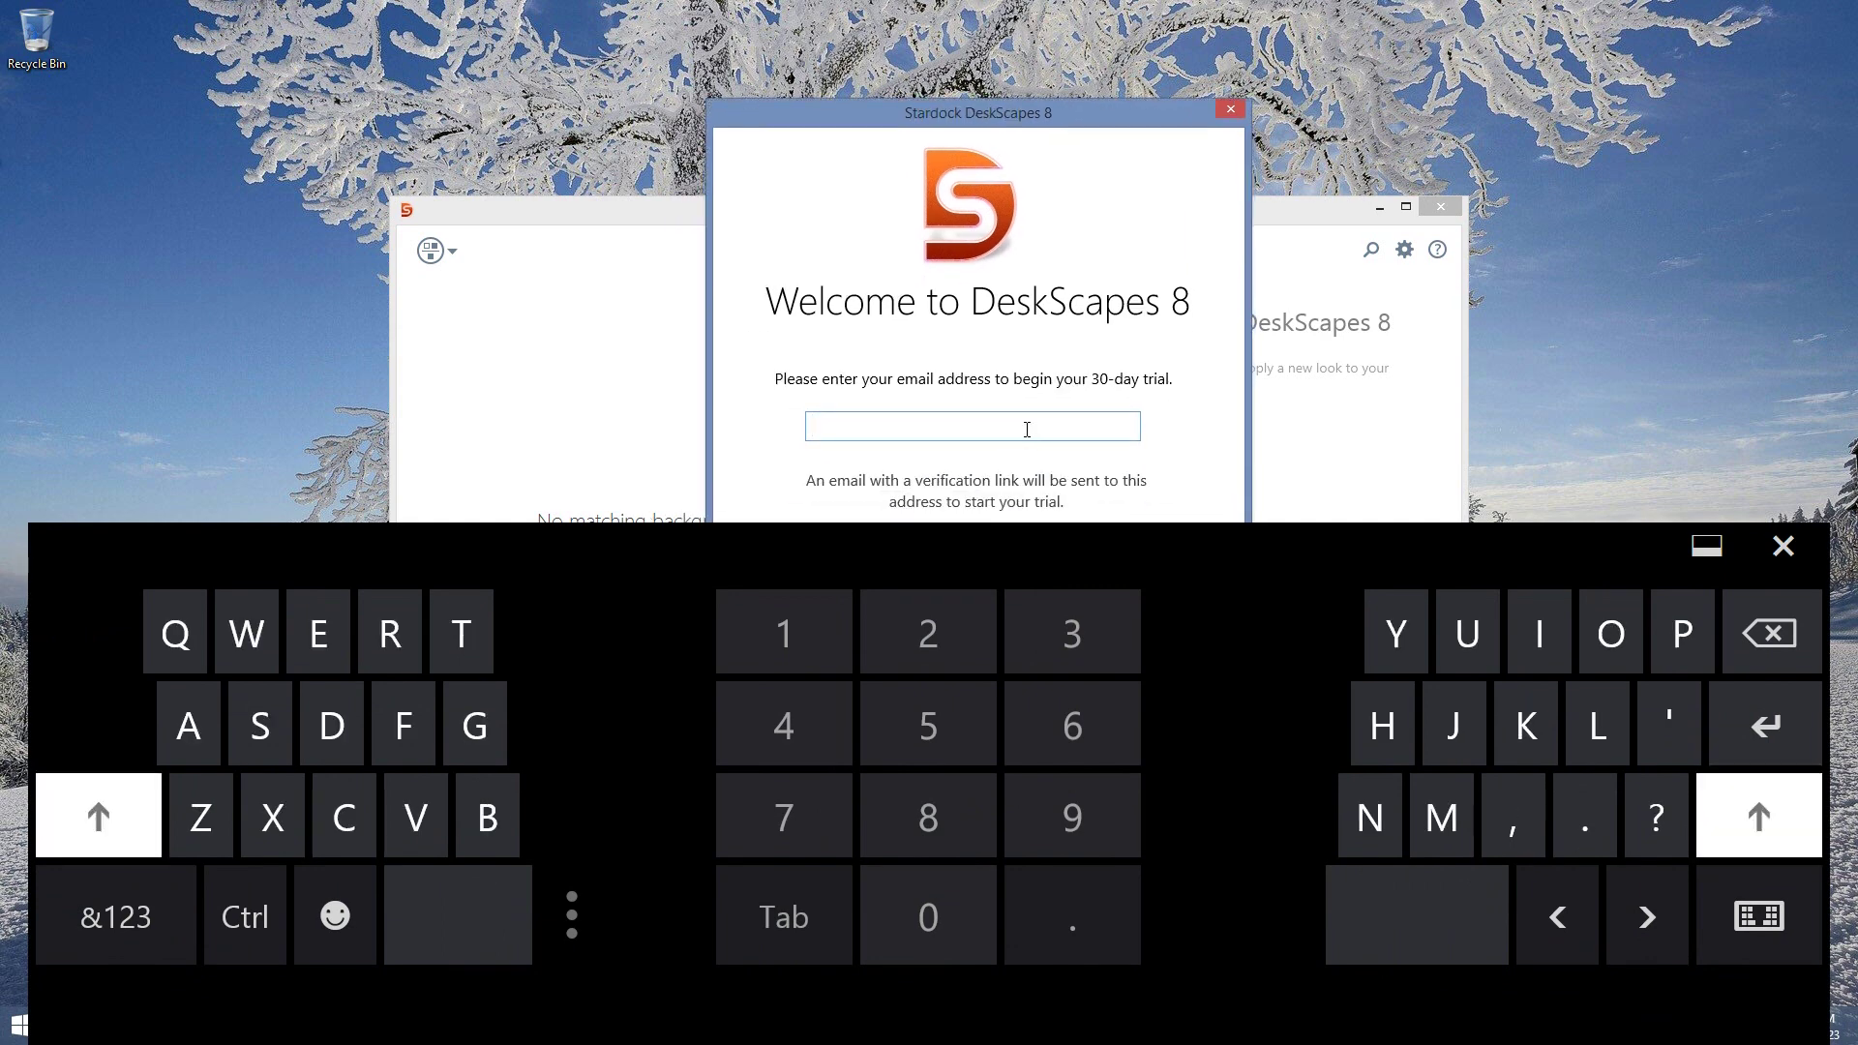
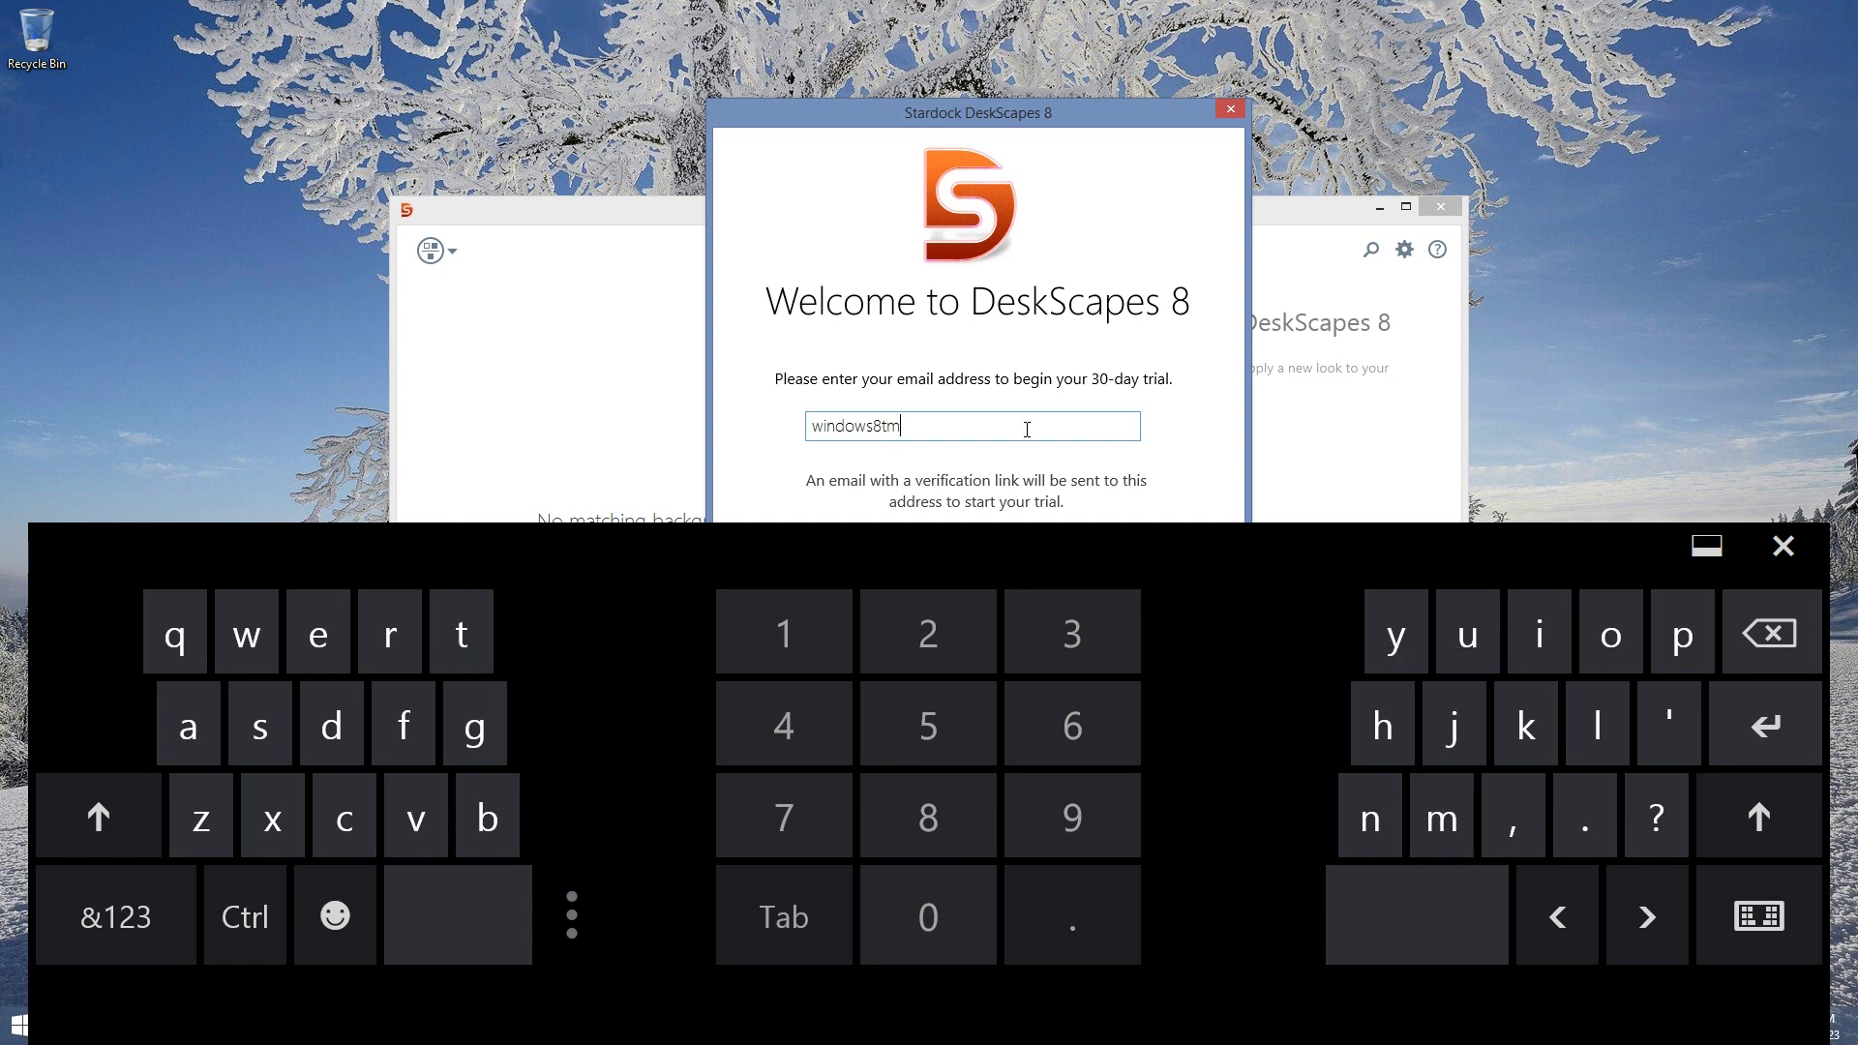
{"action": "left_click", "coordinate": [115, 916]}
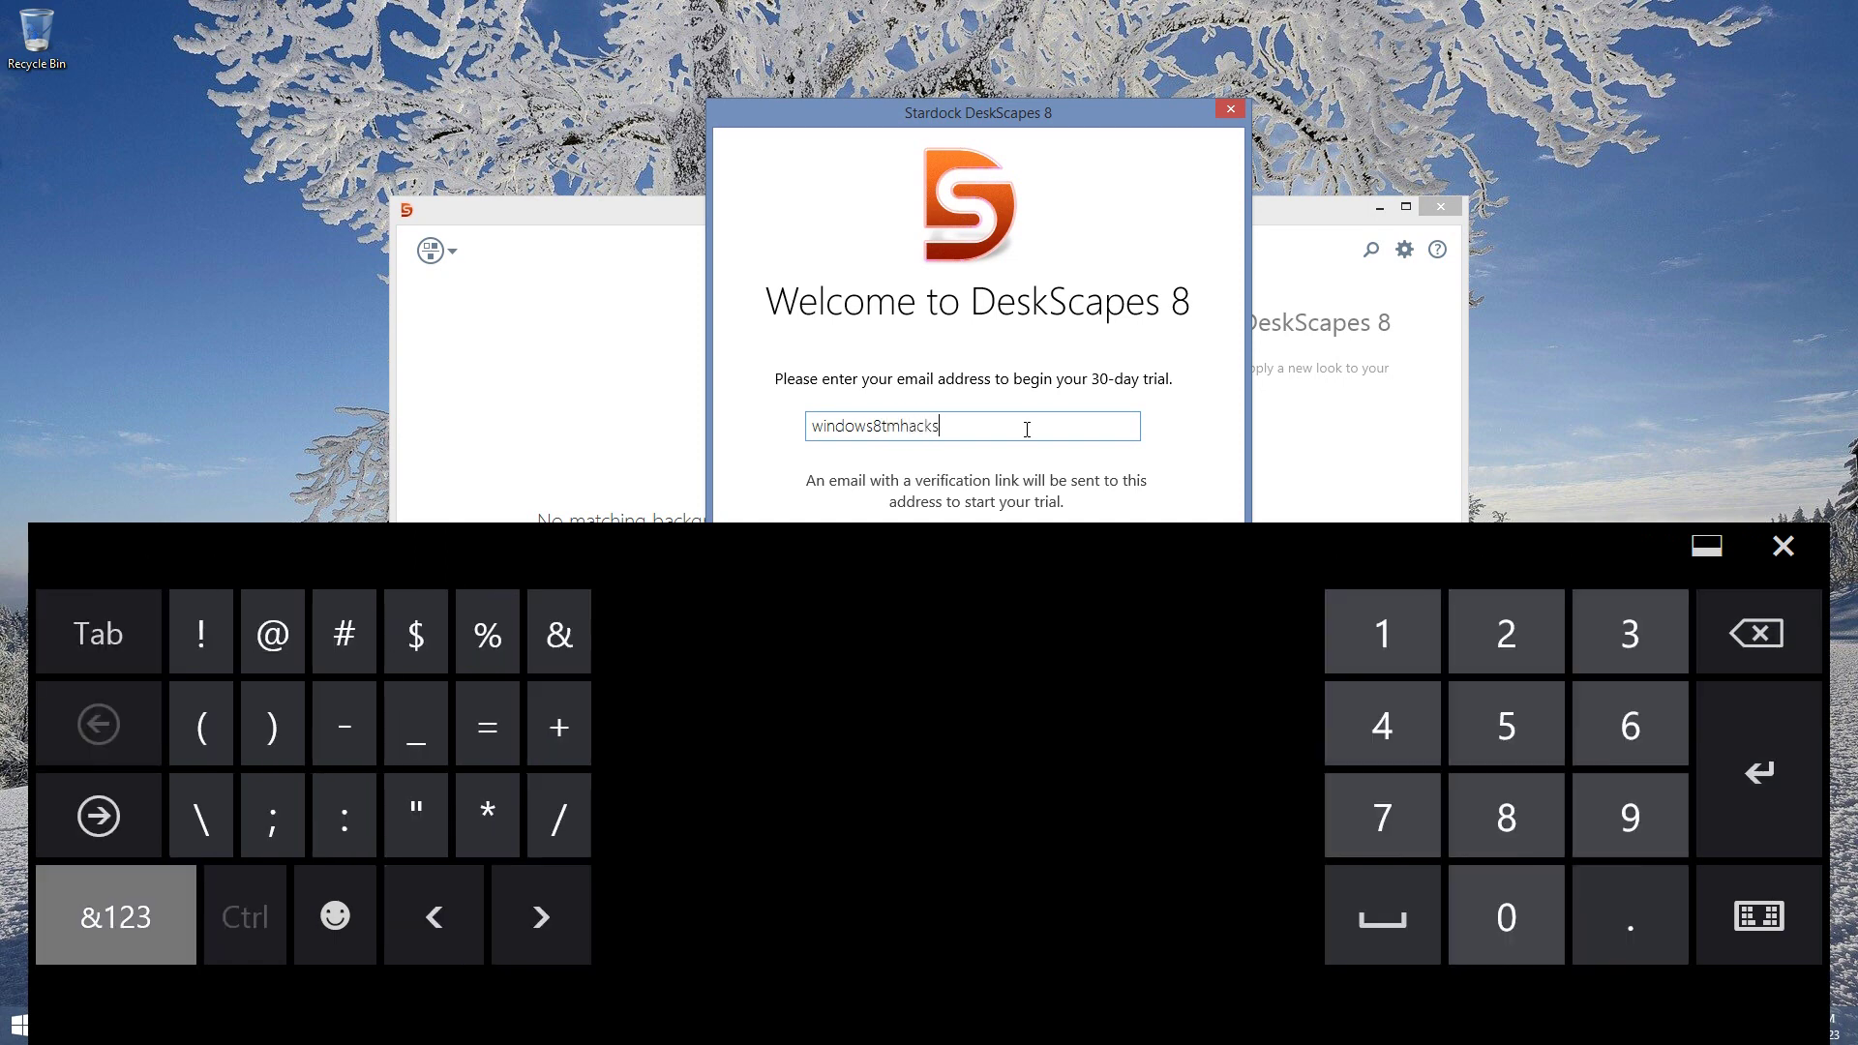
{"action": "type", "text": "@"}
{"action": "left_click", "coordinate": [115, 916]}
{"action": "type", "text": "out"}
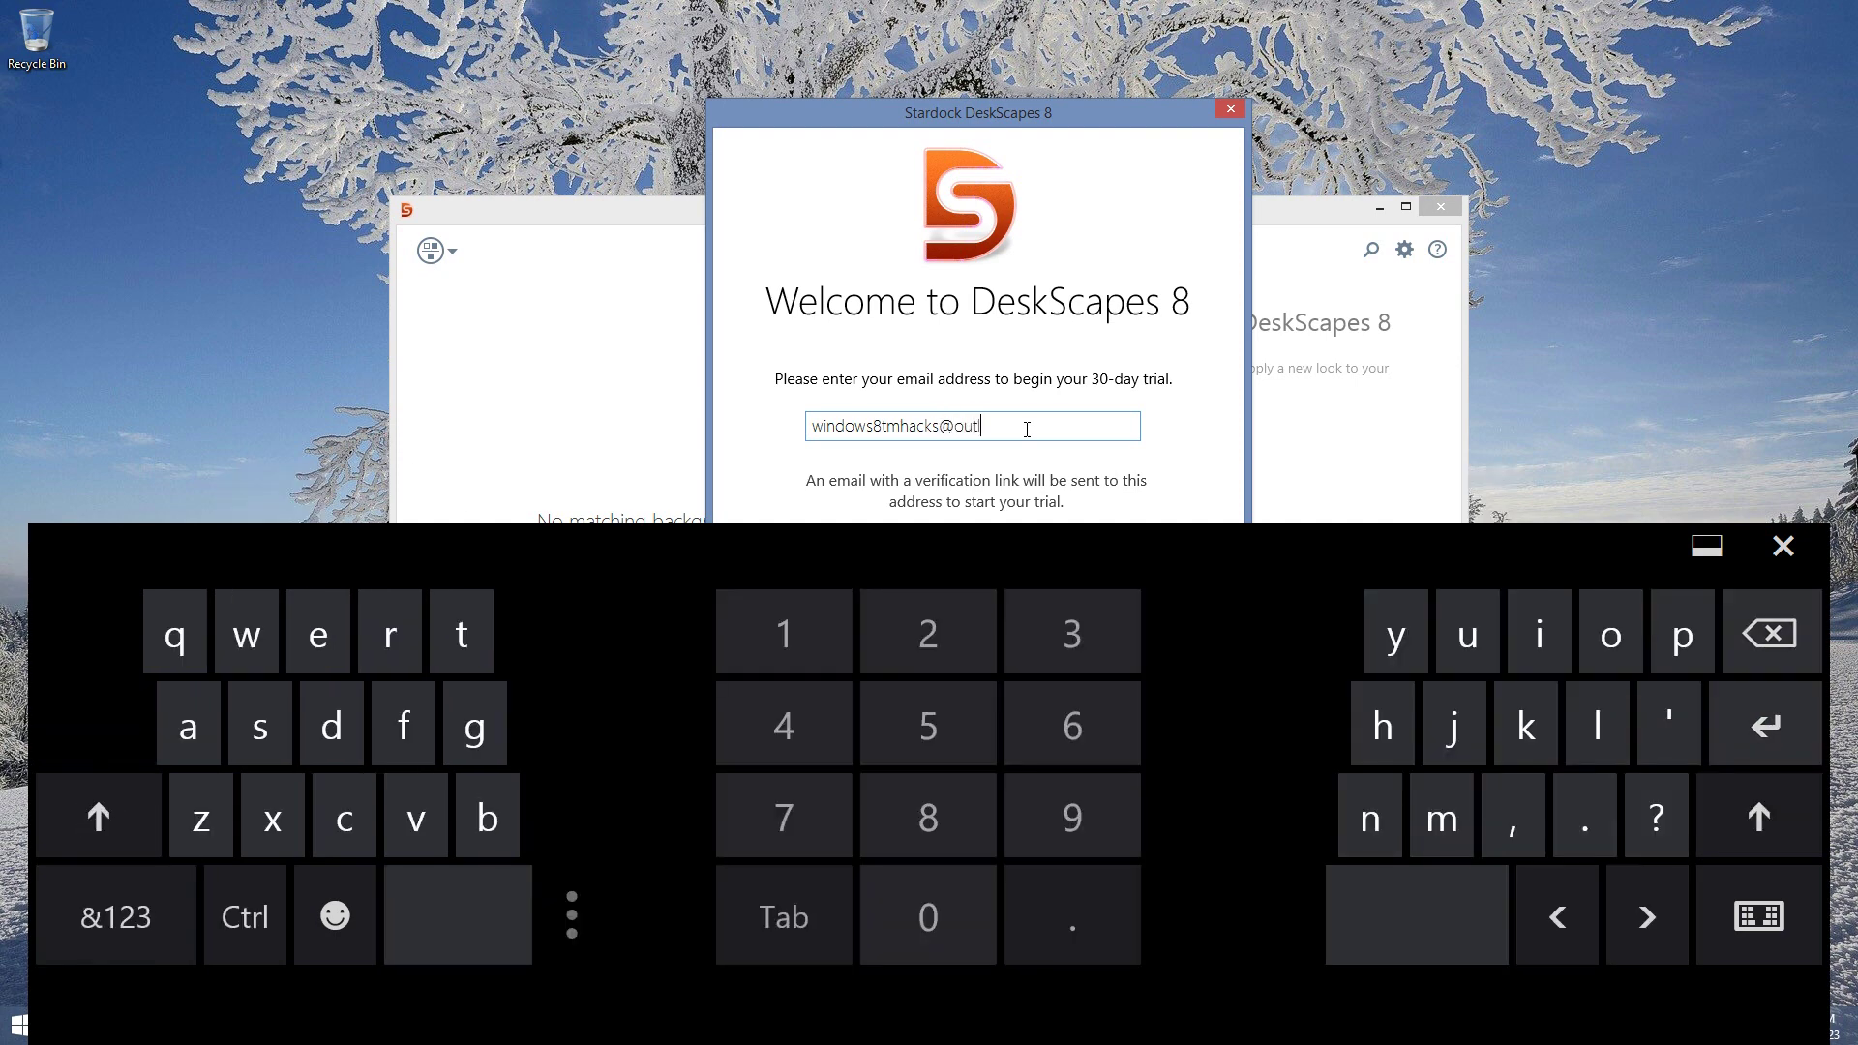
{"action": "type", "text": "look.com"}
{"action": "left_click", "coordinate": [1783, 545]}
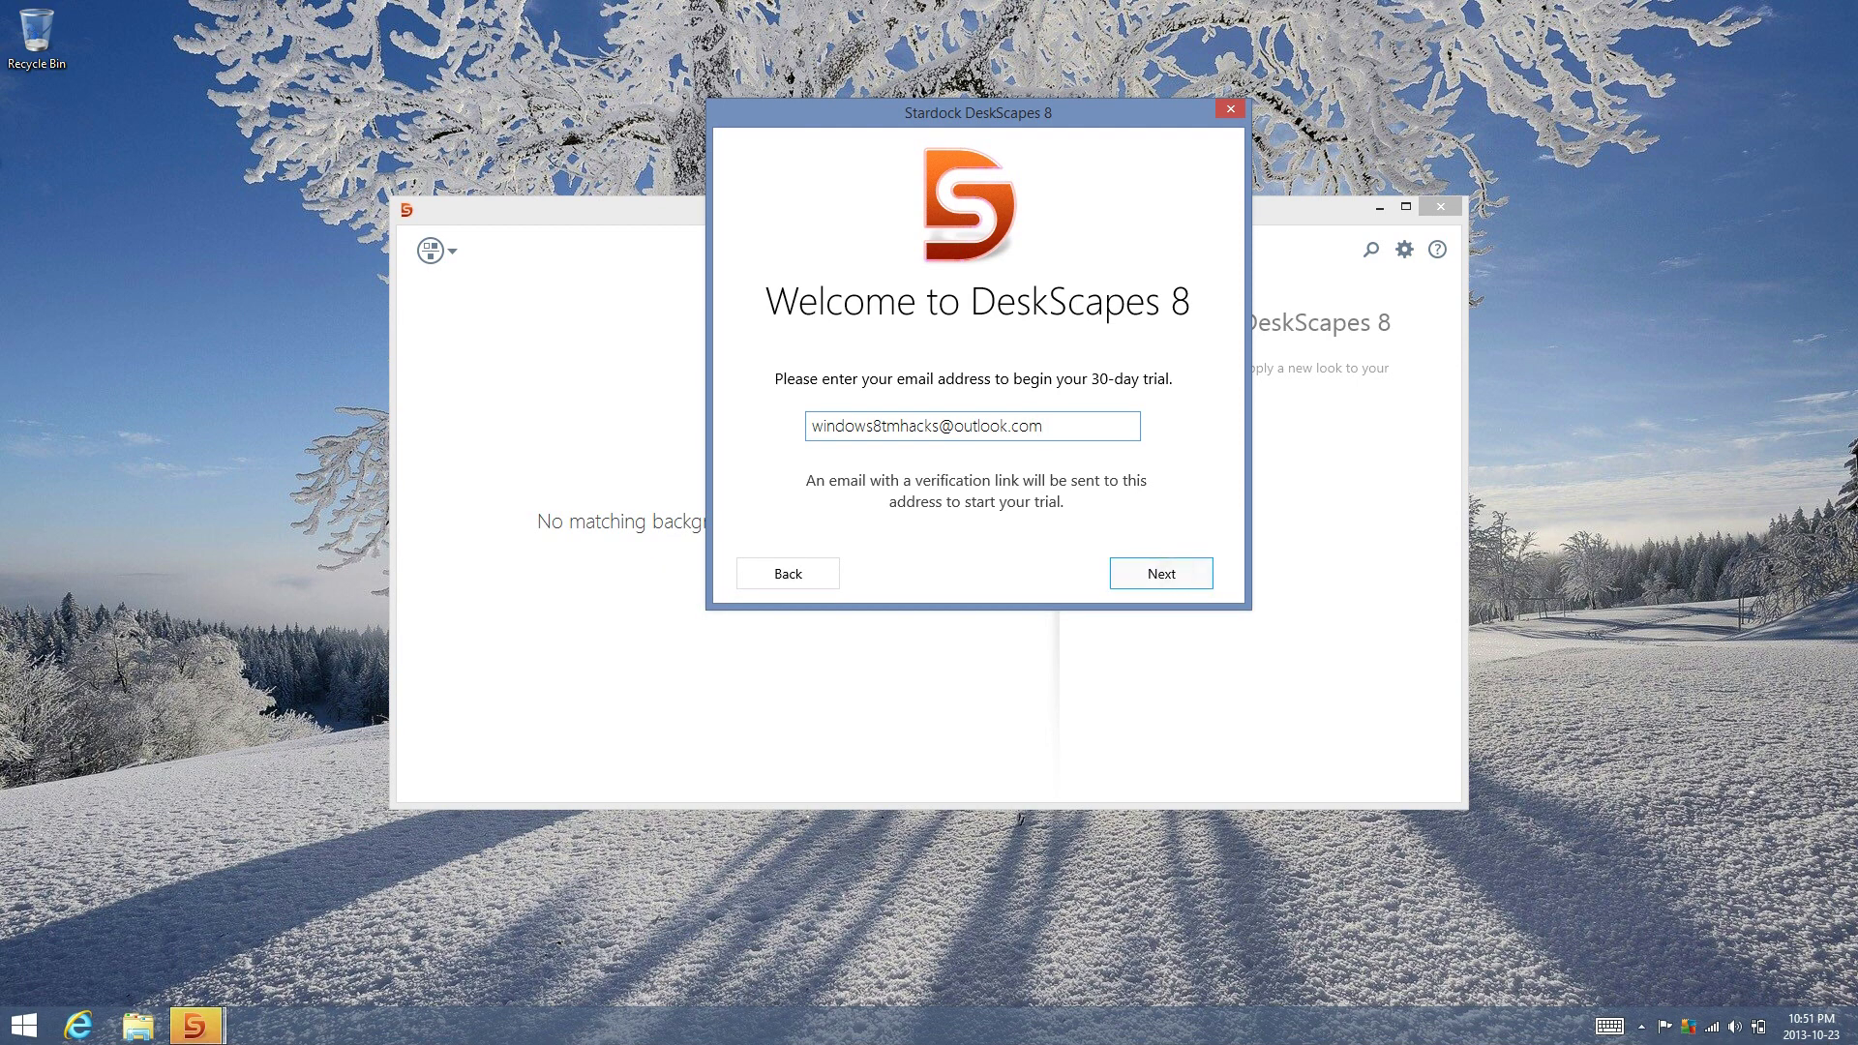
{"action": "left_click", "coordinate": [1161, 573]}
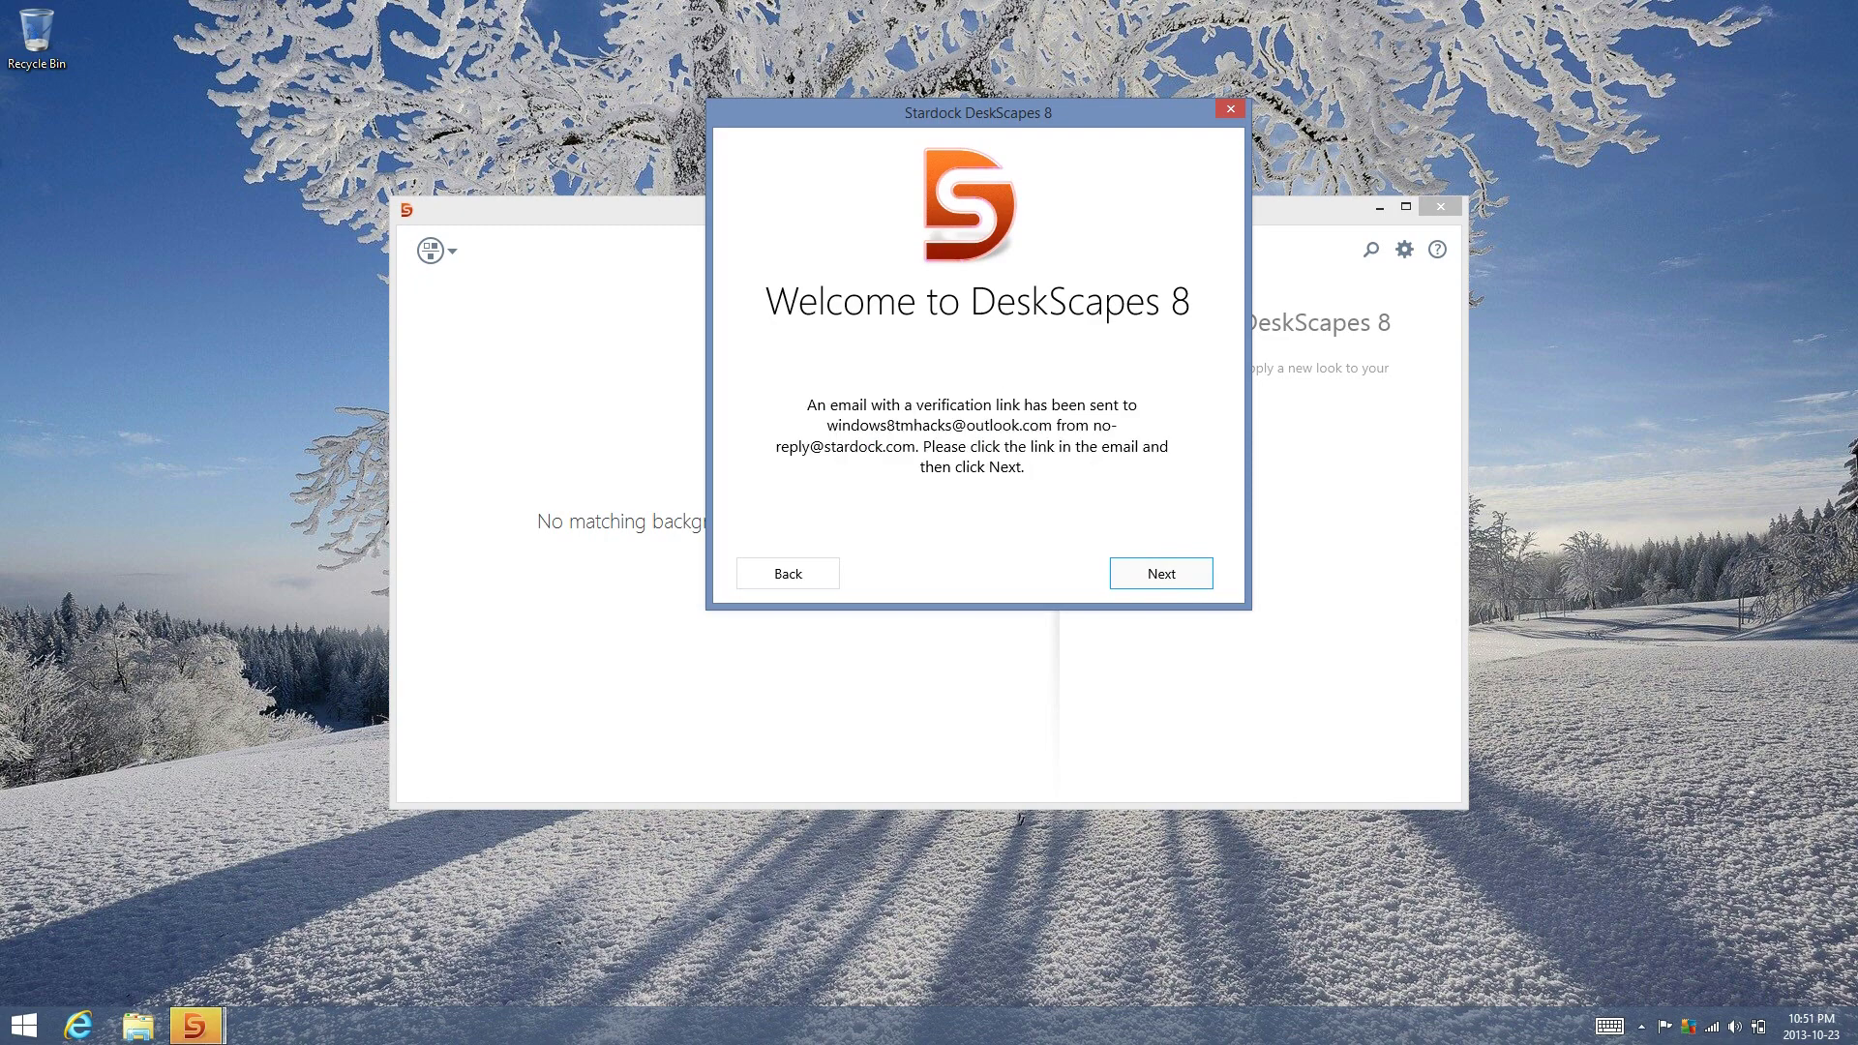
Open the Stardock verification email in Mail and follow its trial activation link
{"action": "left_click_drag", "start_coordinate": [1853, 523], "coordinate": [1742, 523]}
{"action": "left_click", "coordinate": [1804, 526]}
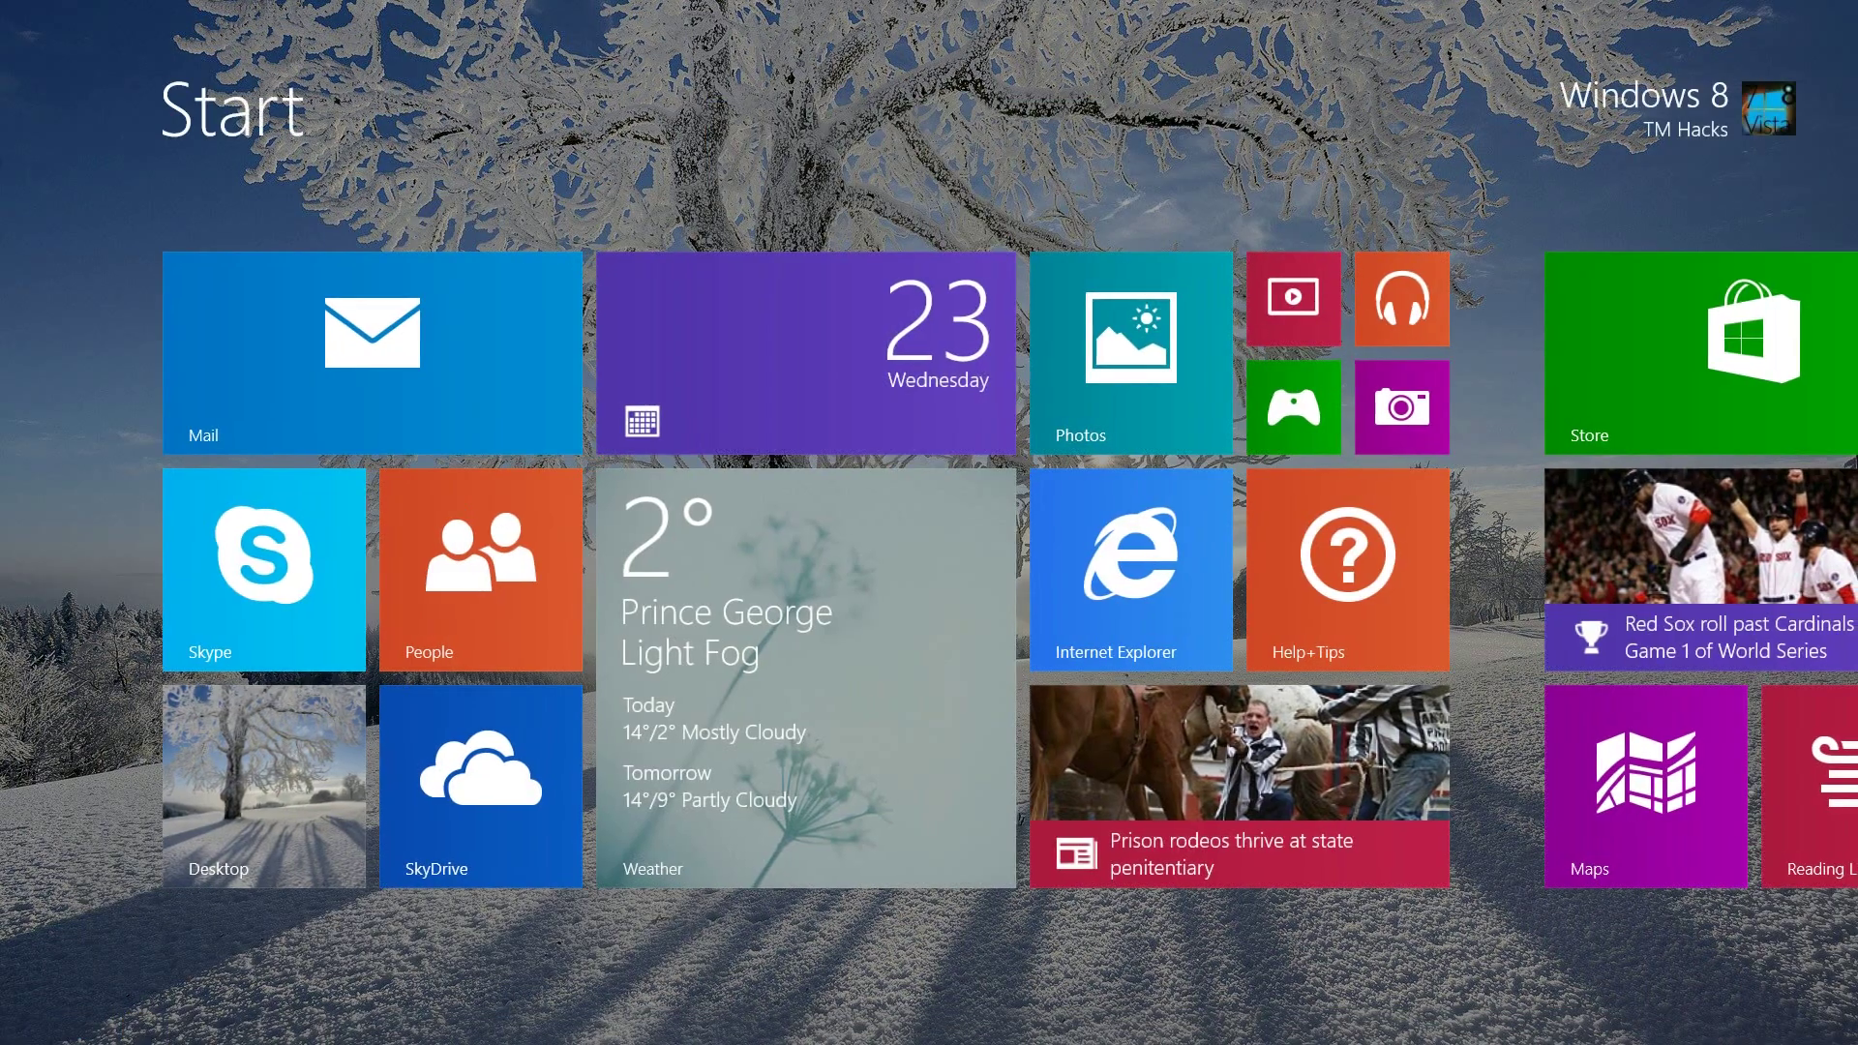
{"action": "left_click", "coordinate": [373, 349]}
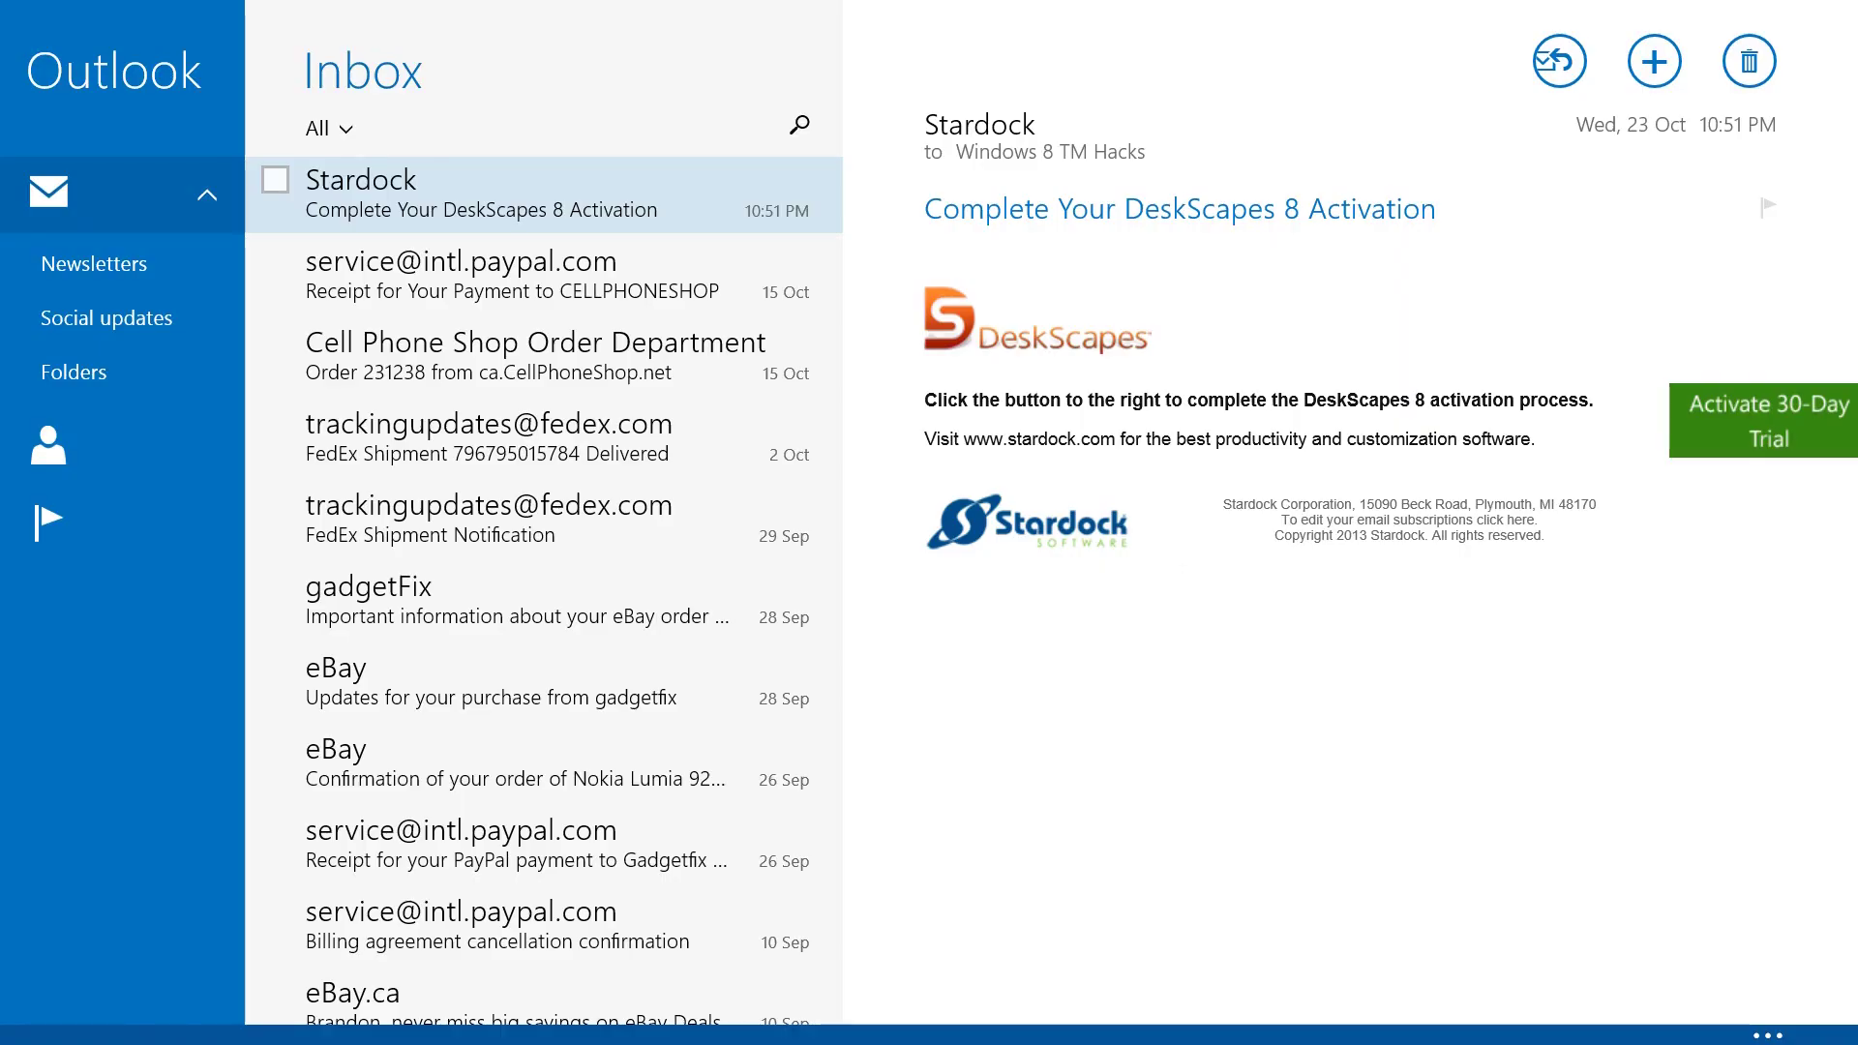
{"action": "left_click", "coordinate": [1685, 391]}
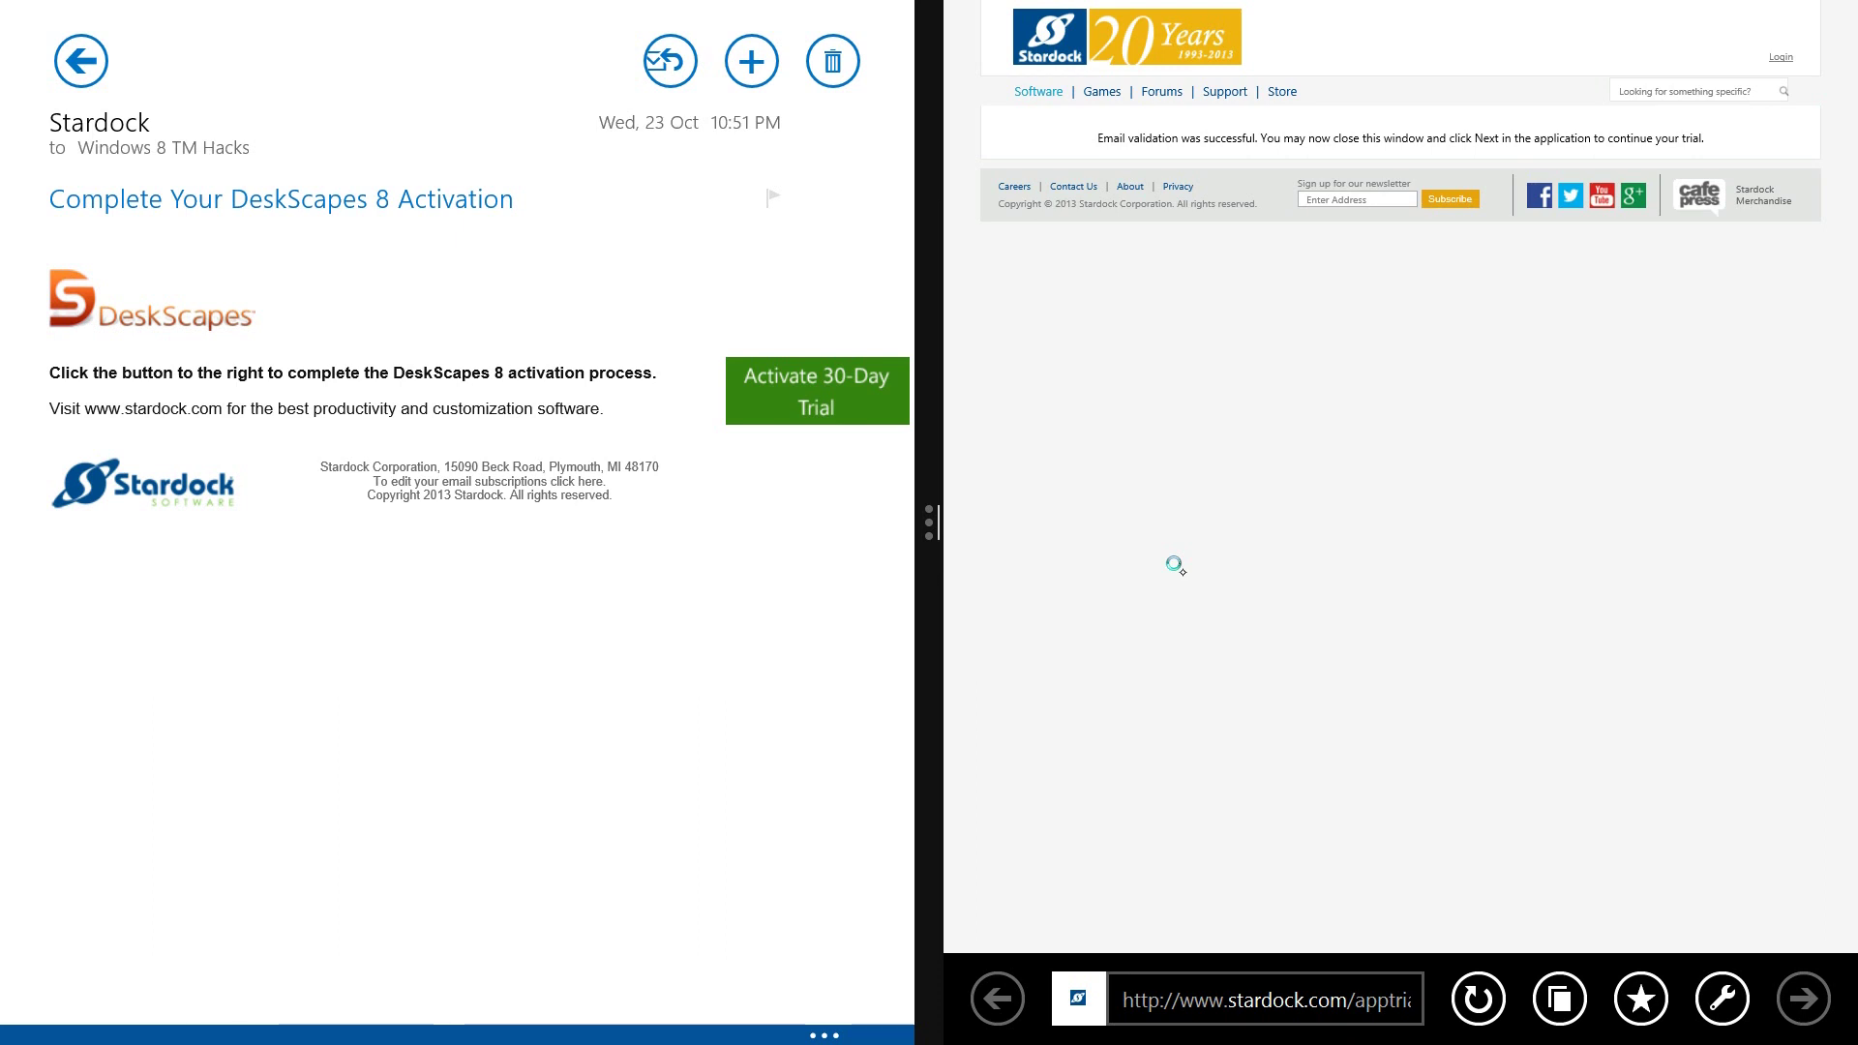
Close the Mail pane so the Stardock confirmation page fills the screen
{"action": "key", "text": "alt+F4"}
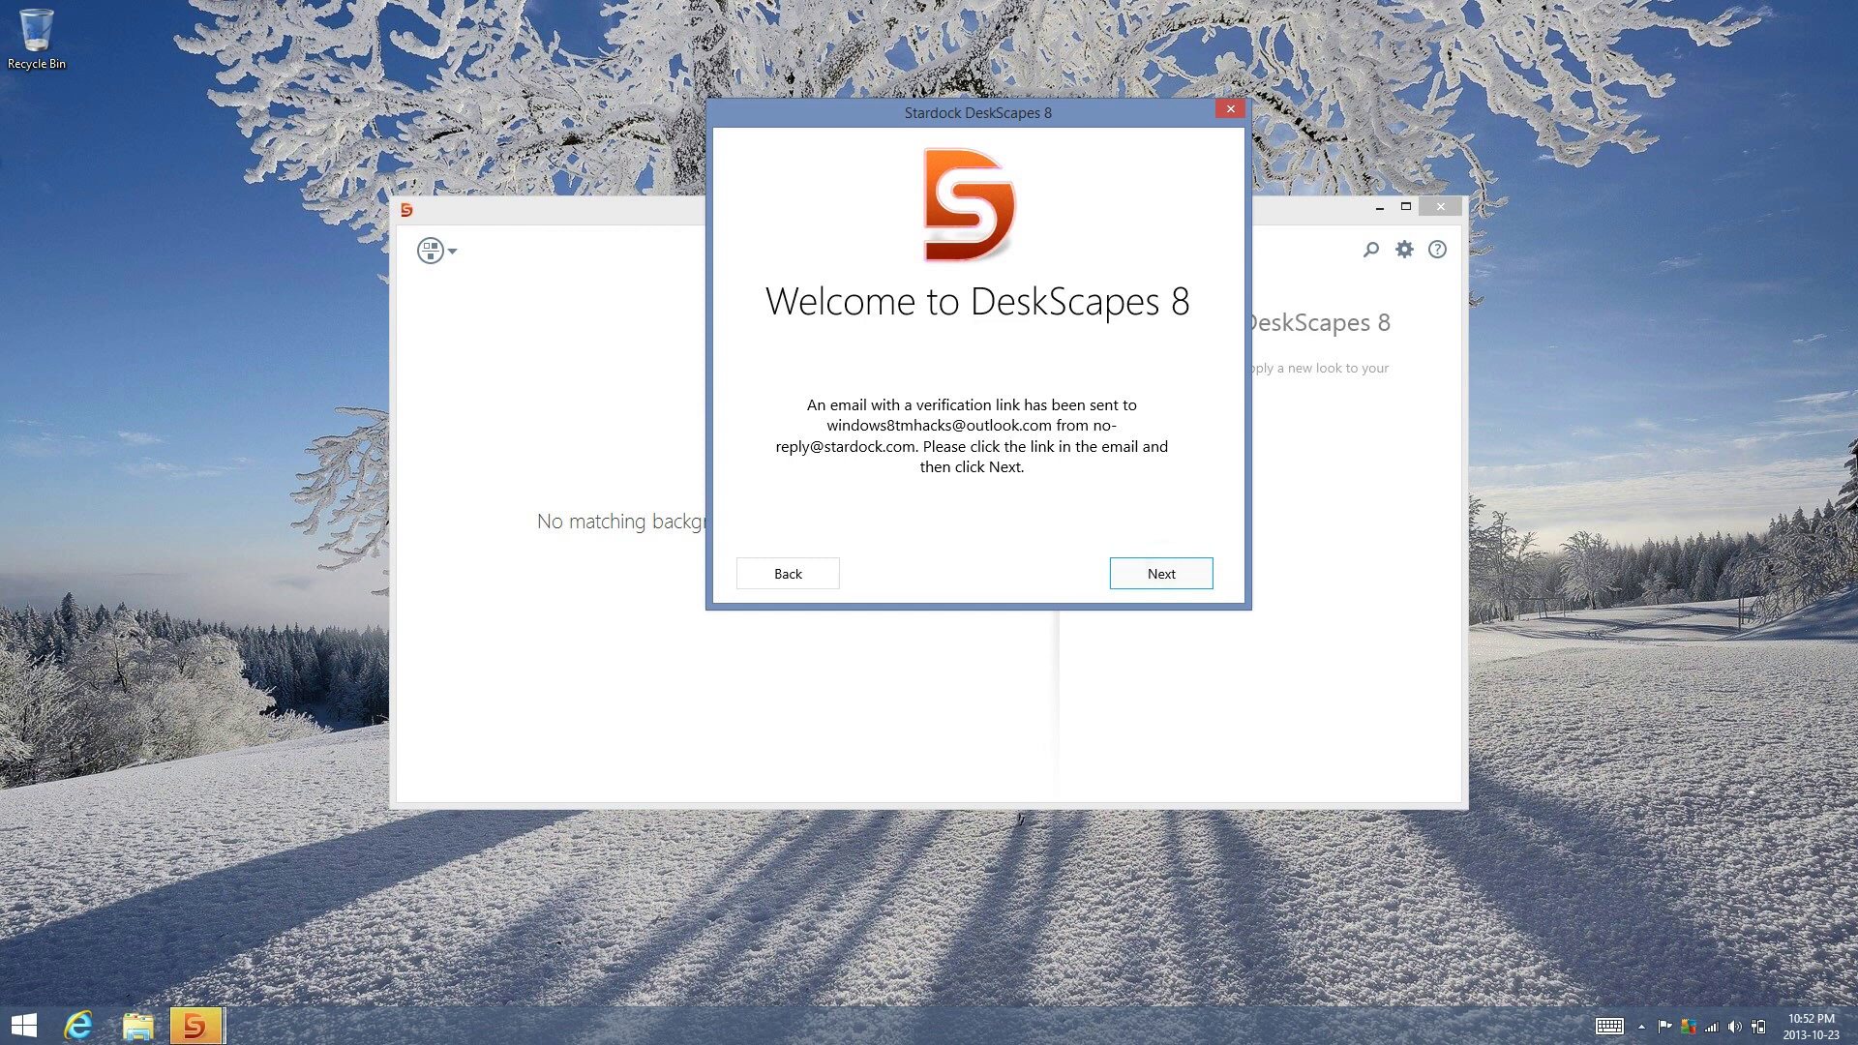
Confirm the completed email verification with Next so the background gallery loads
{"action": "key", "text": "Return"}
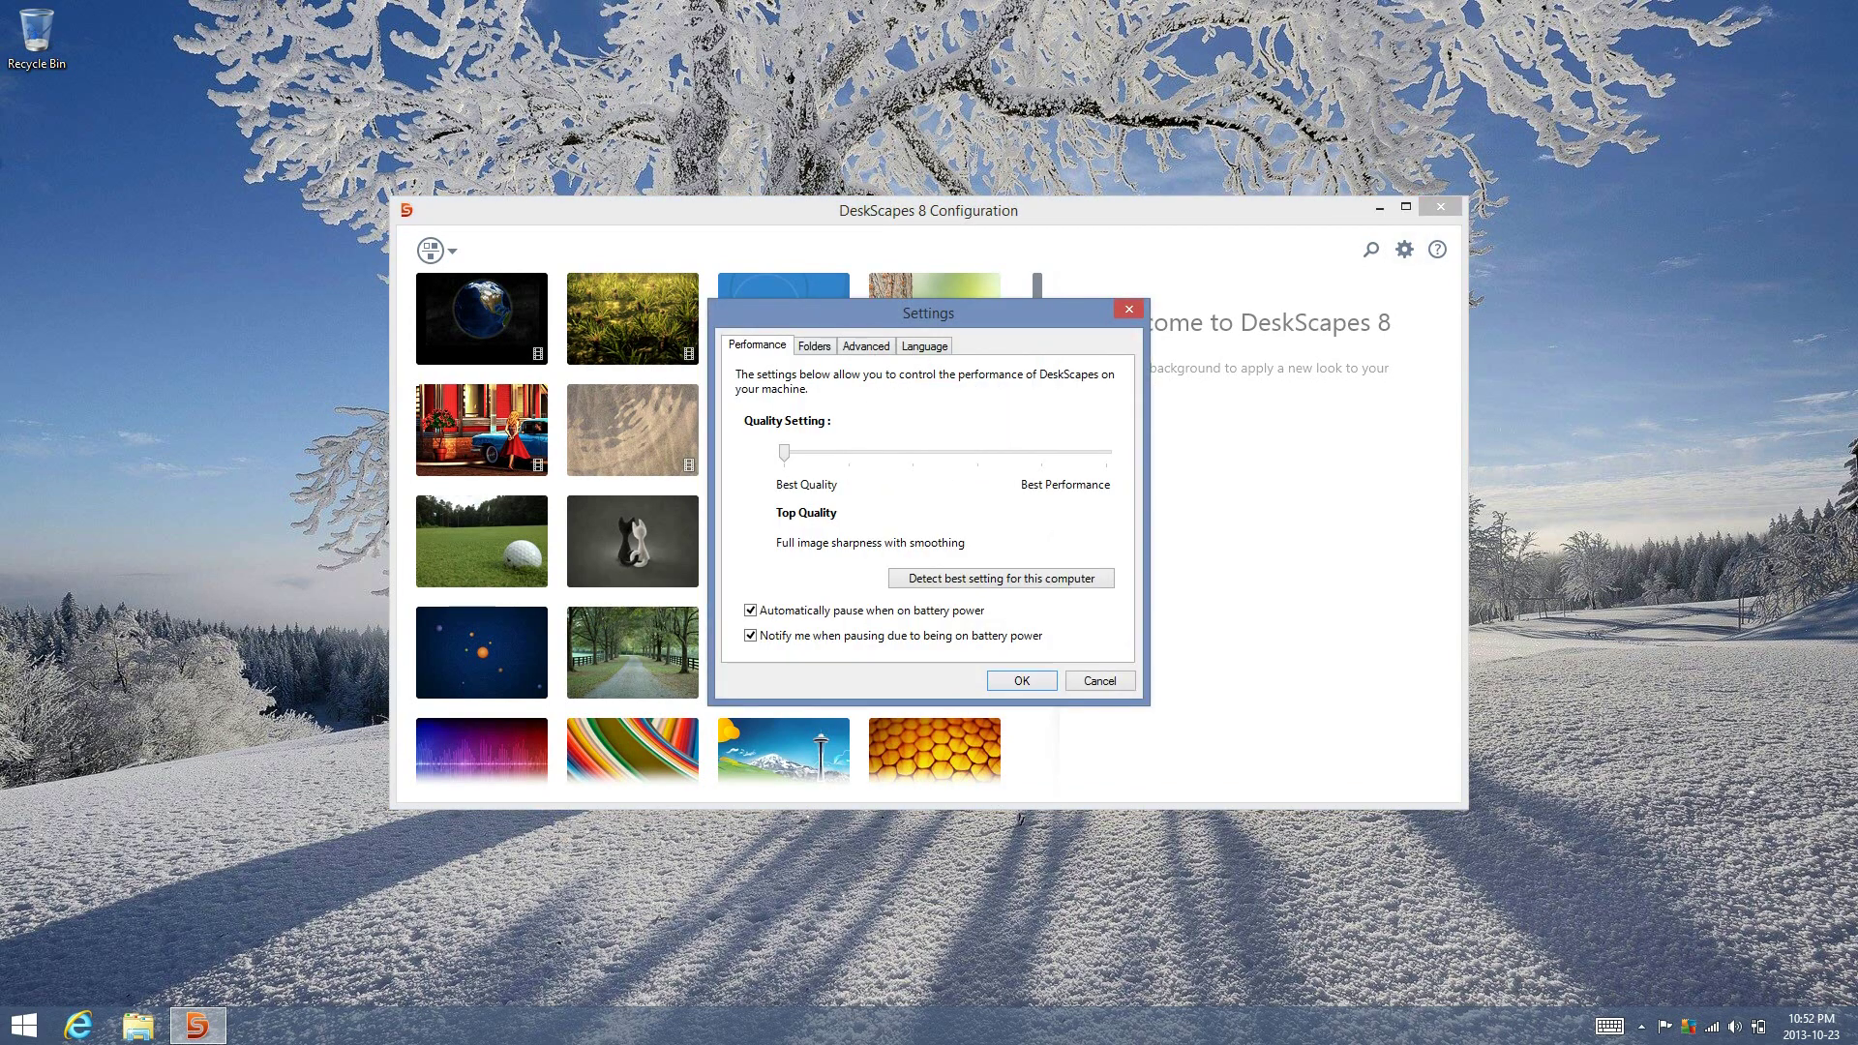
In the Folders settings, untick the first default wallpaper source
{"action": "key", "text": "ctrl+Tab"}
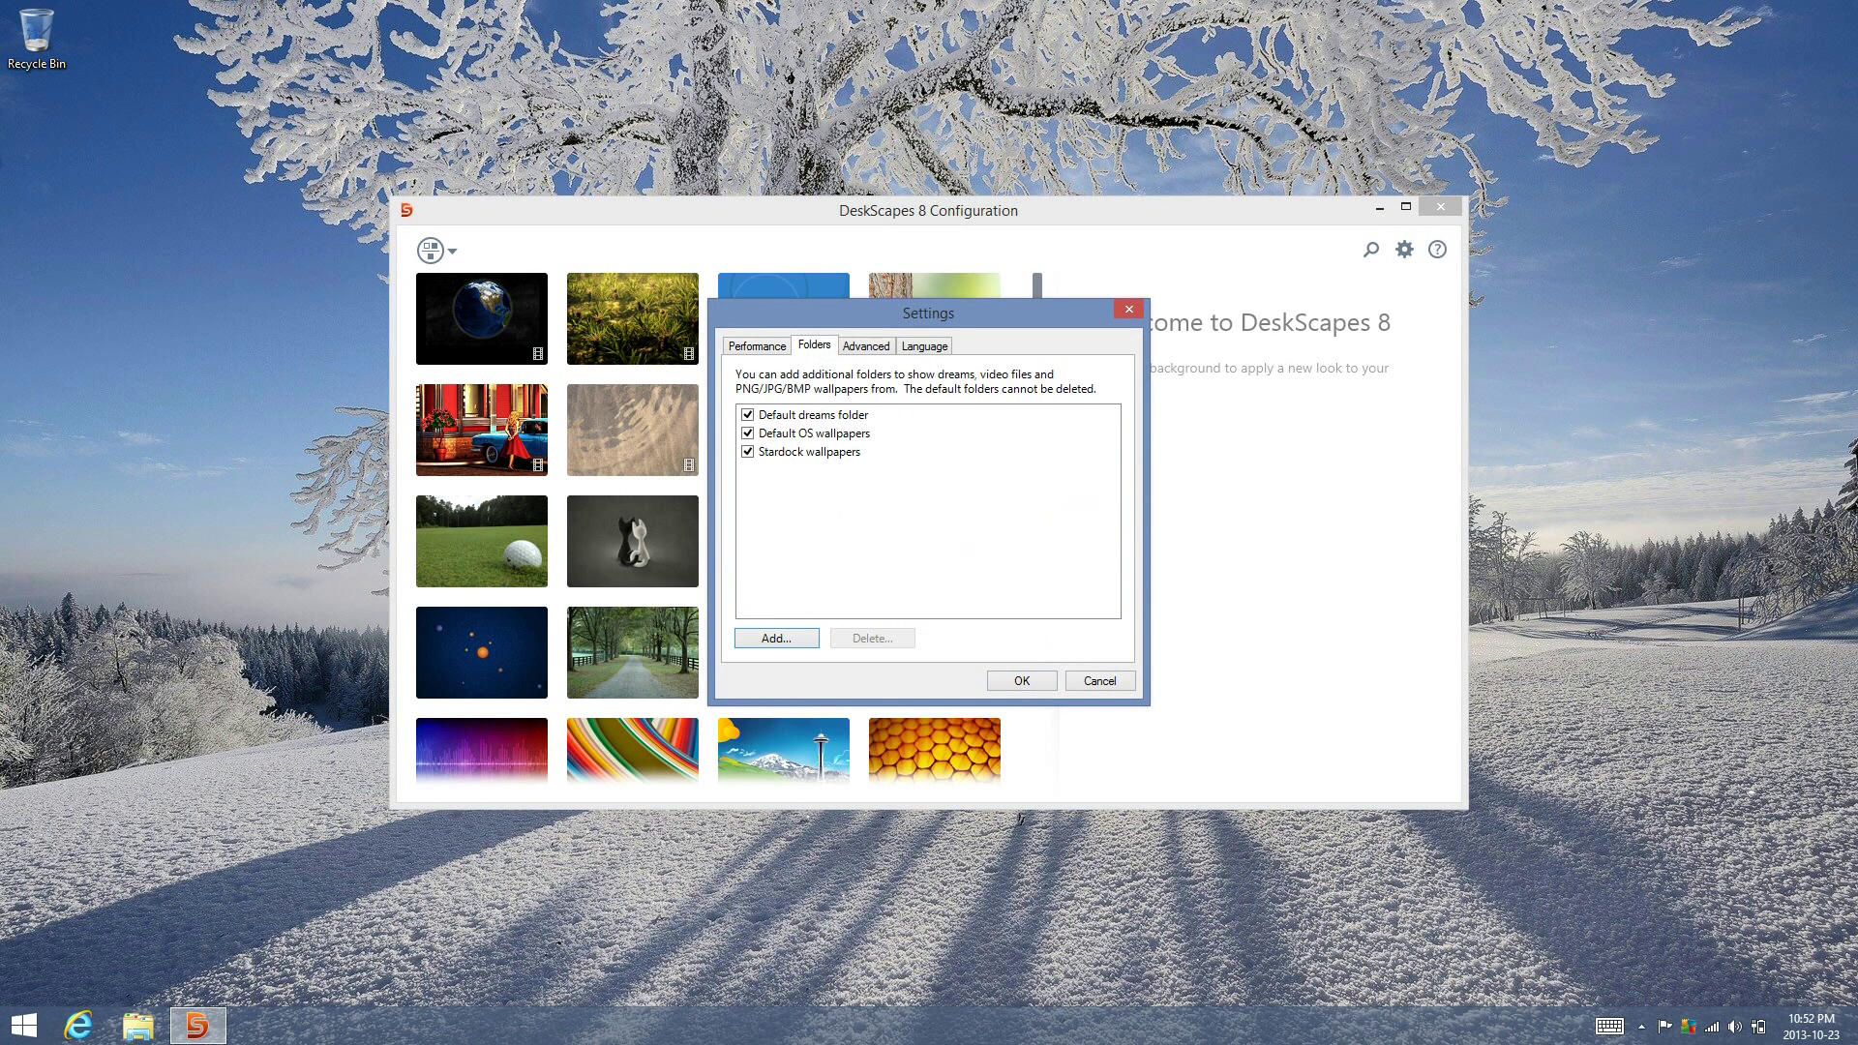
{"action": "key", "text": "Tab"}
{"action": "key", "text": "Down"}
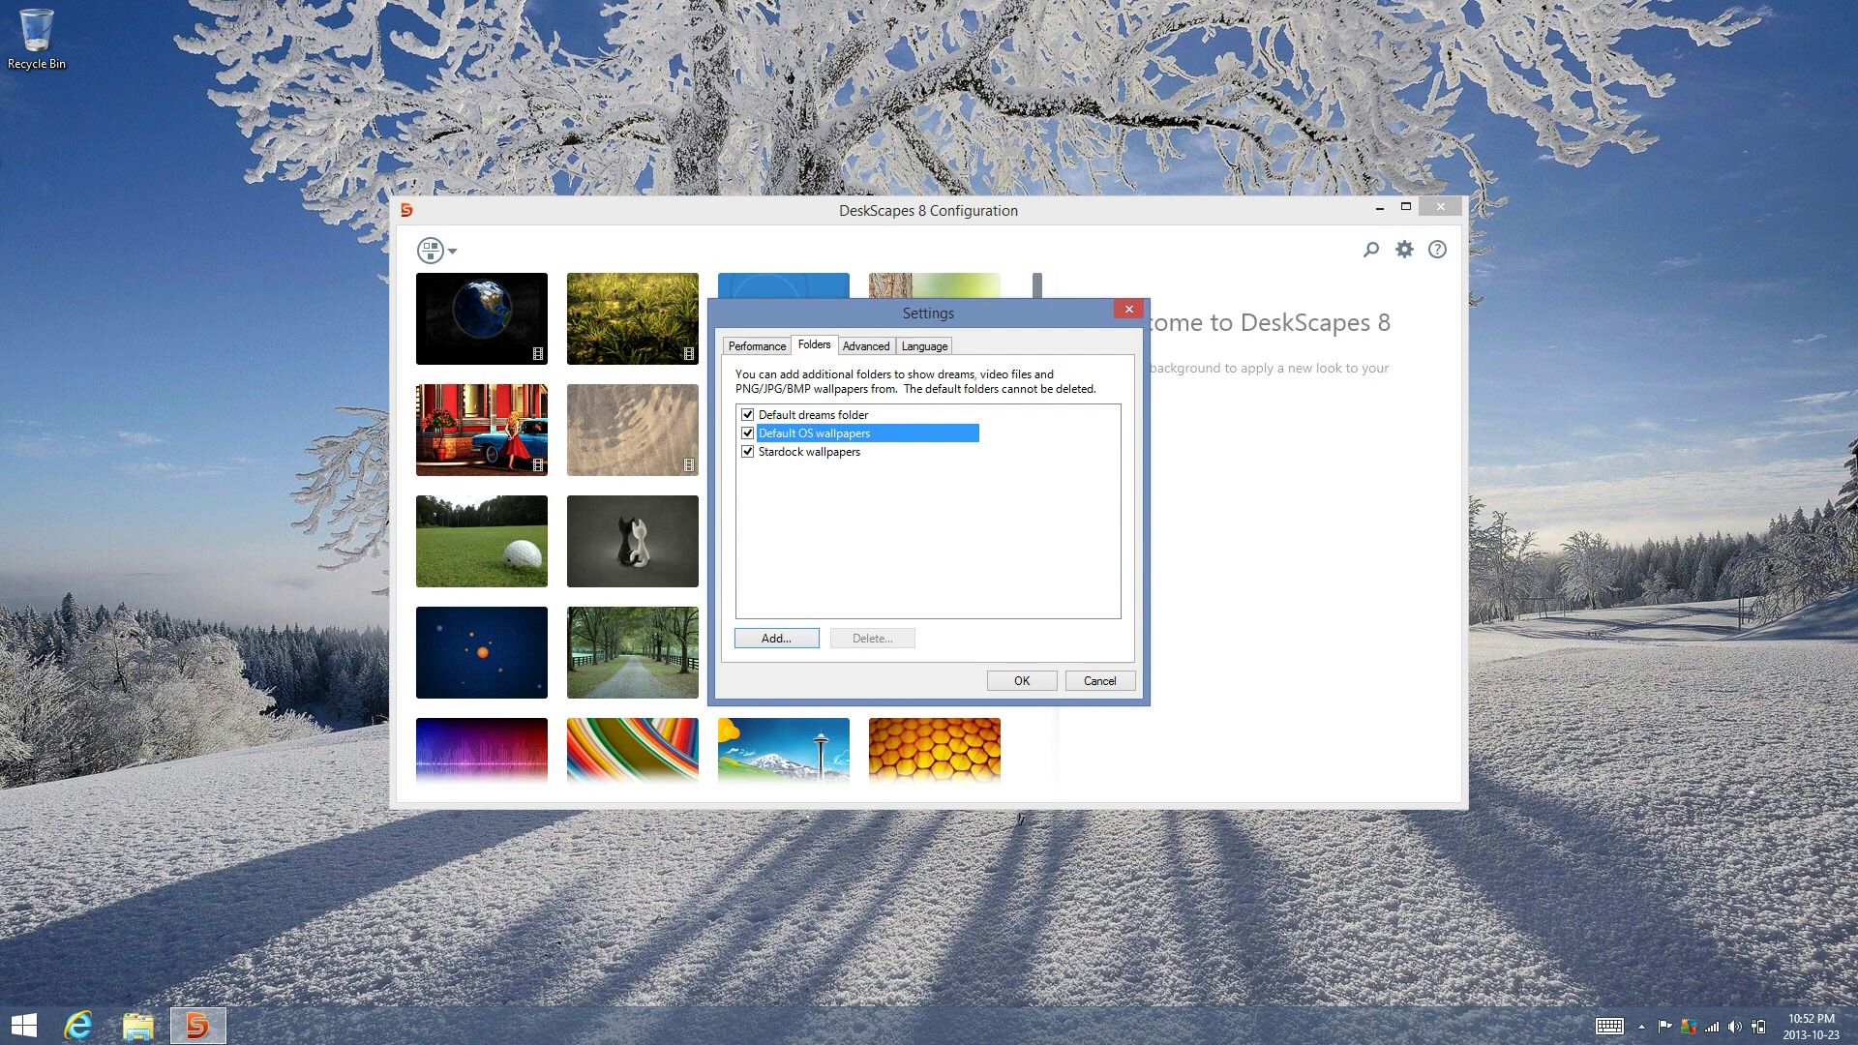
{"action": "key", "text": "Tab"}
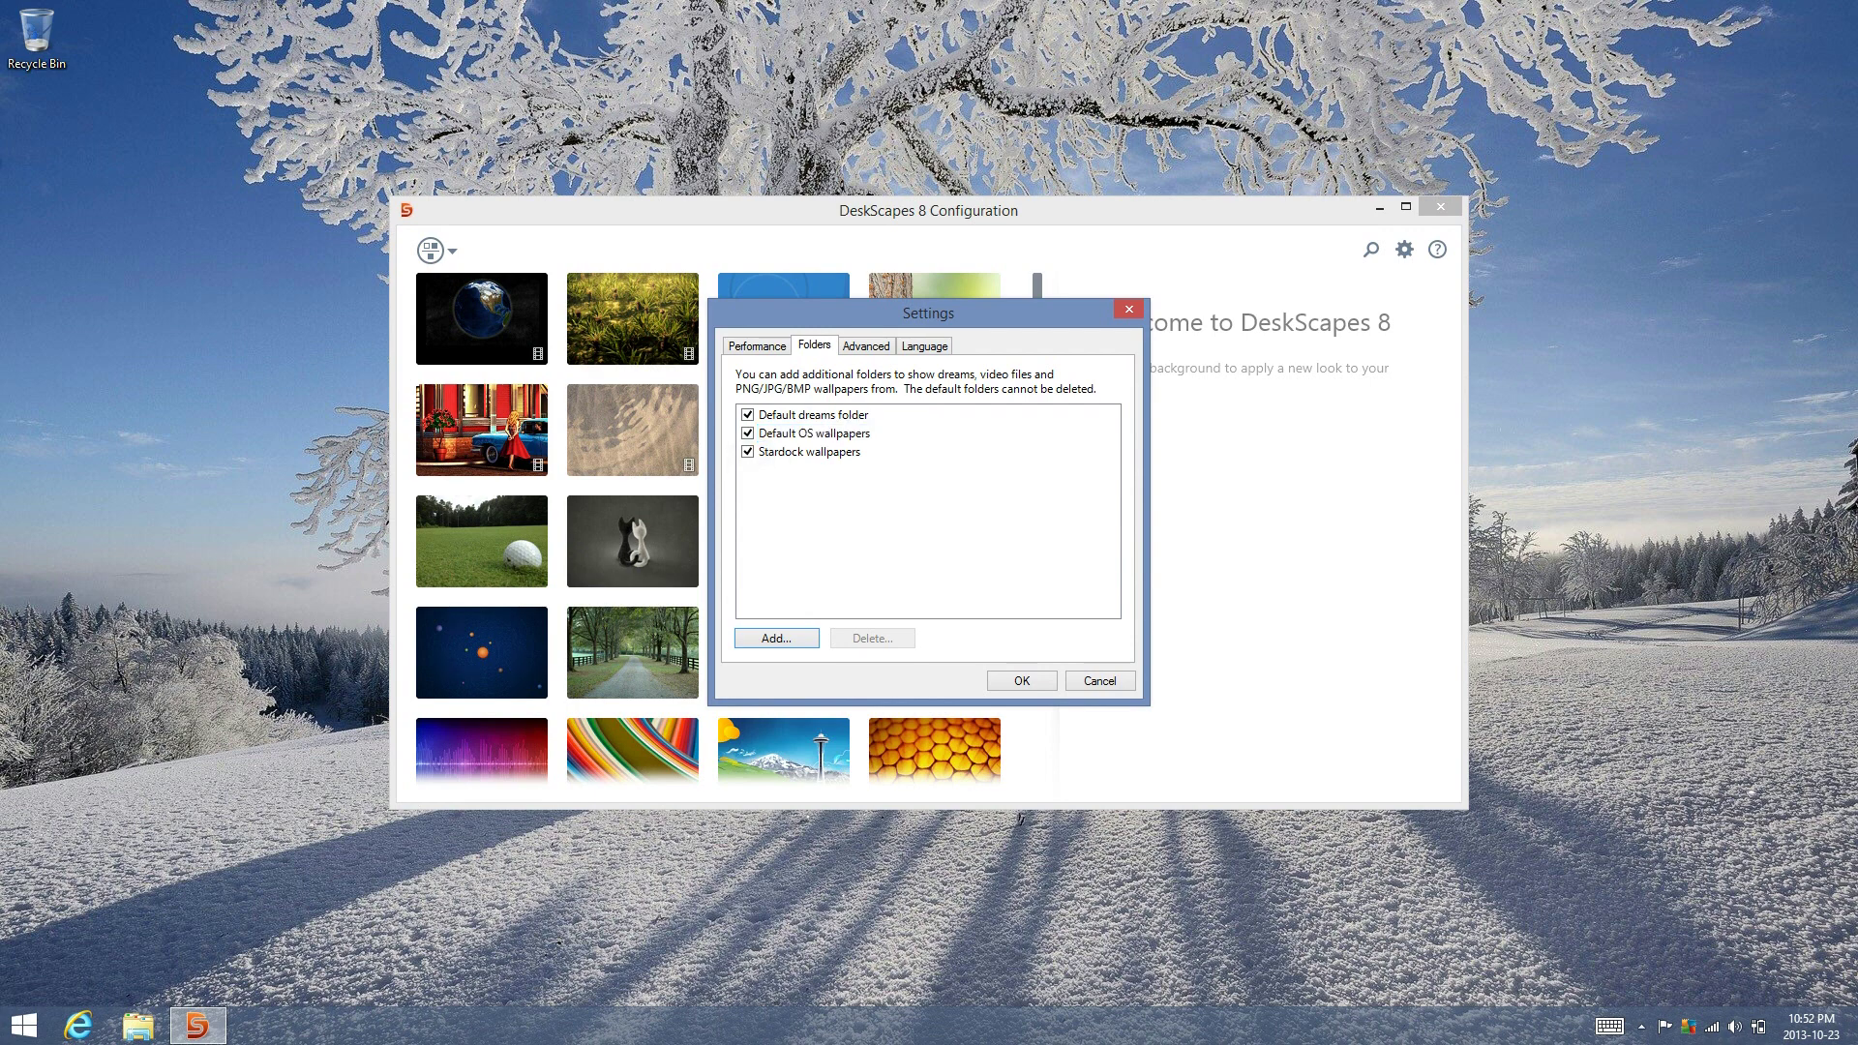
{"action": "key", "text": "Down"}
{"action": "key", "text": "Up"}
{"action": "key", "text": "Up"}
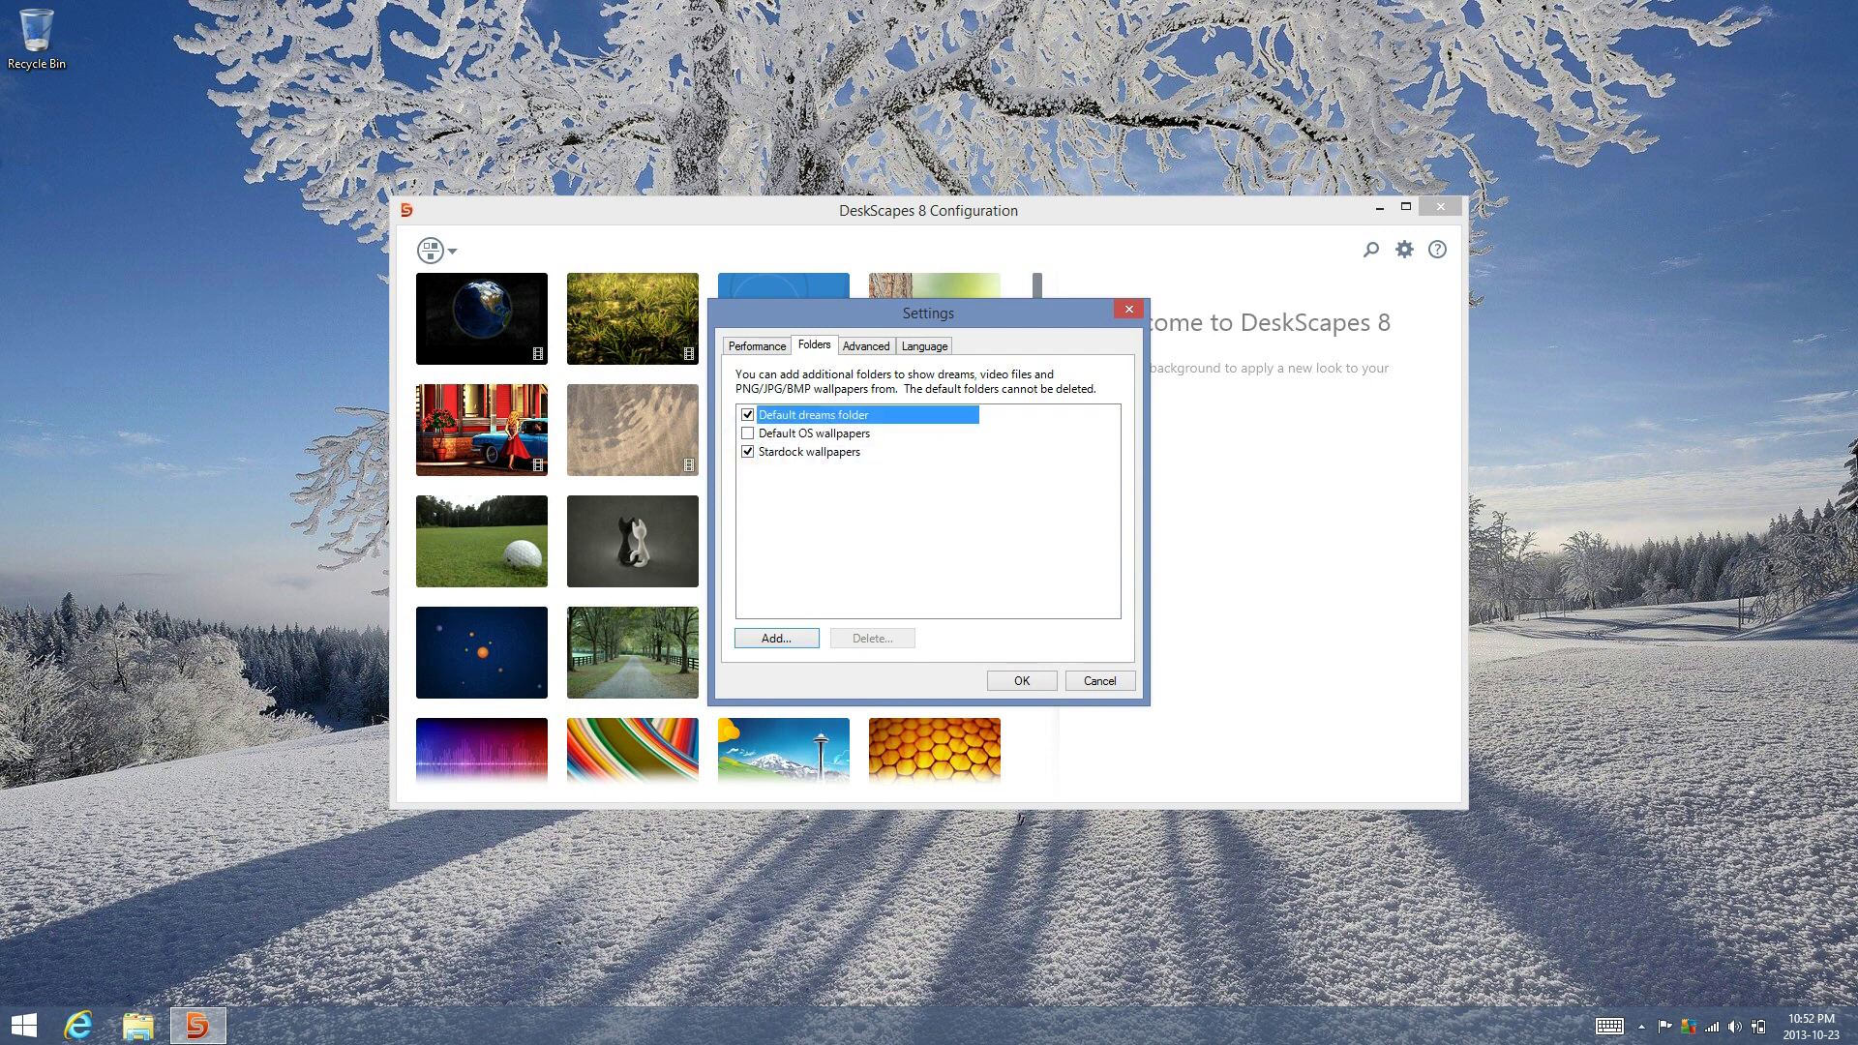
{"action": "key", "text": "space"}
Add the Videos folder as a background source, including its subfolders
{"action": "key", "text": "Return"}
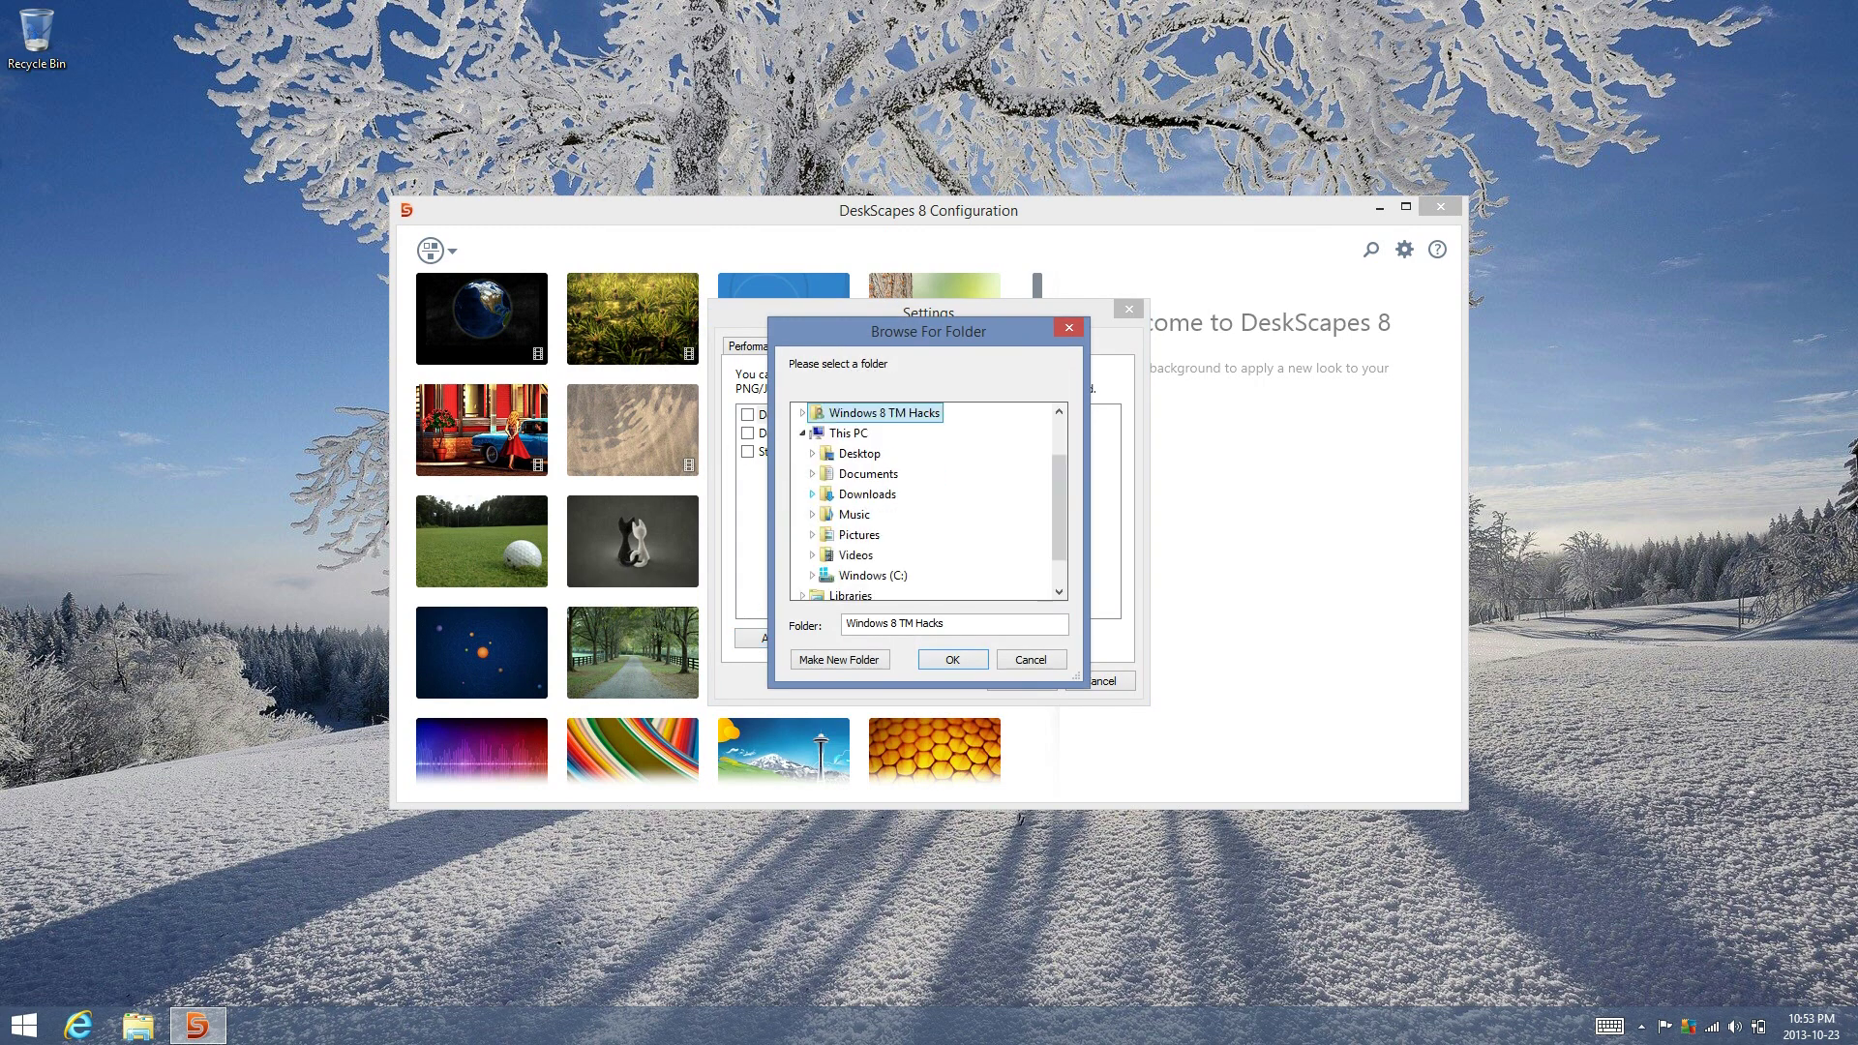
{"action": "left_click", "coordinate": [858, 556]}
{"action": "key", "text": "Return"}
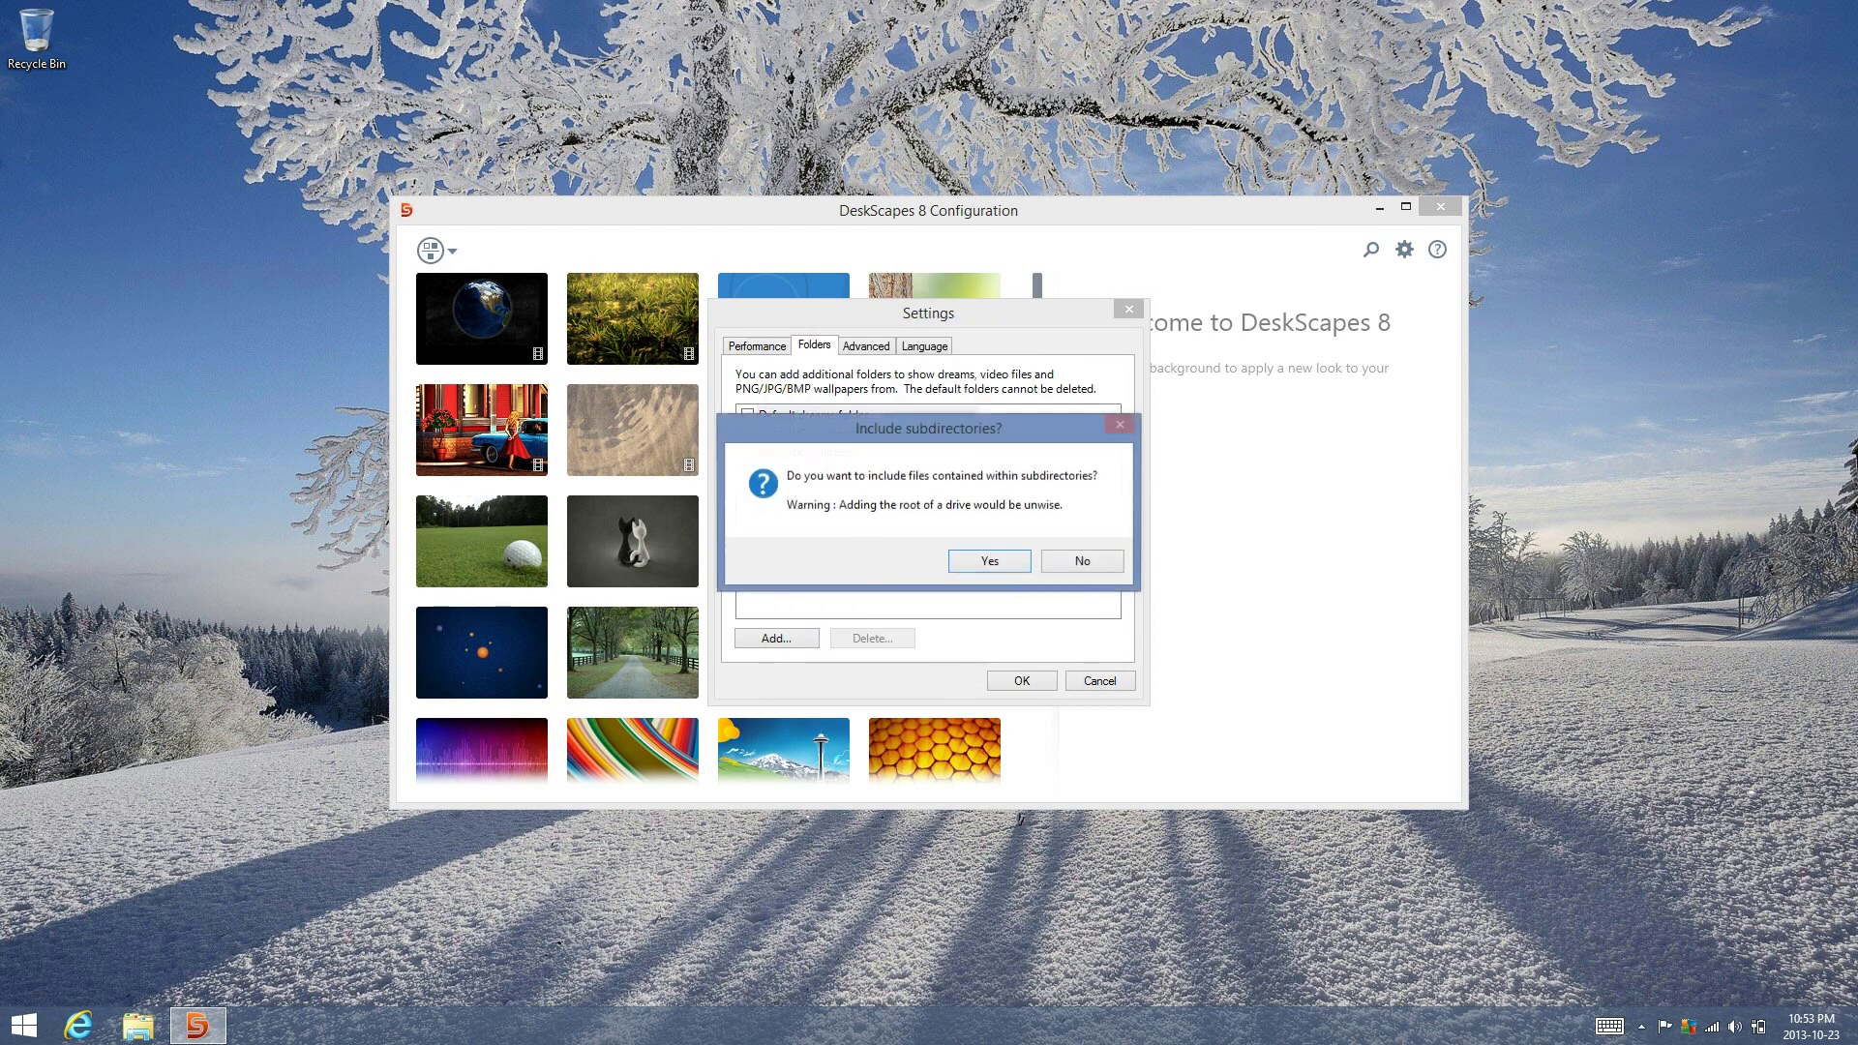
{"action": "key", "text": "Return"}
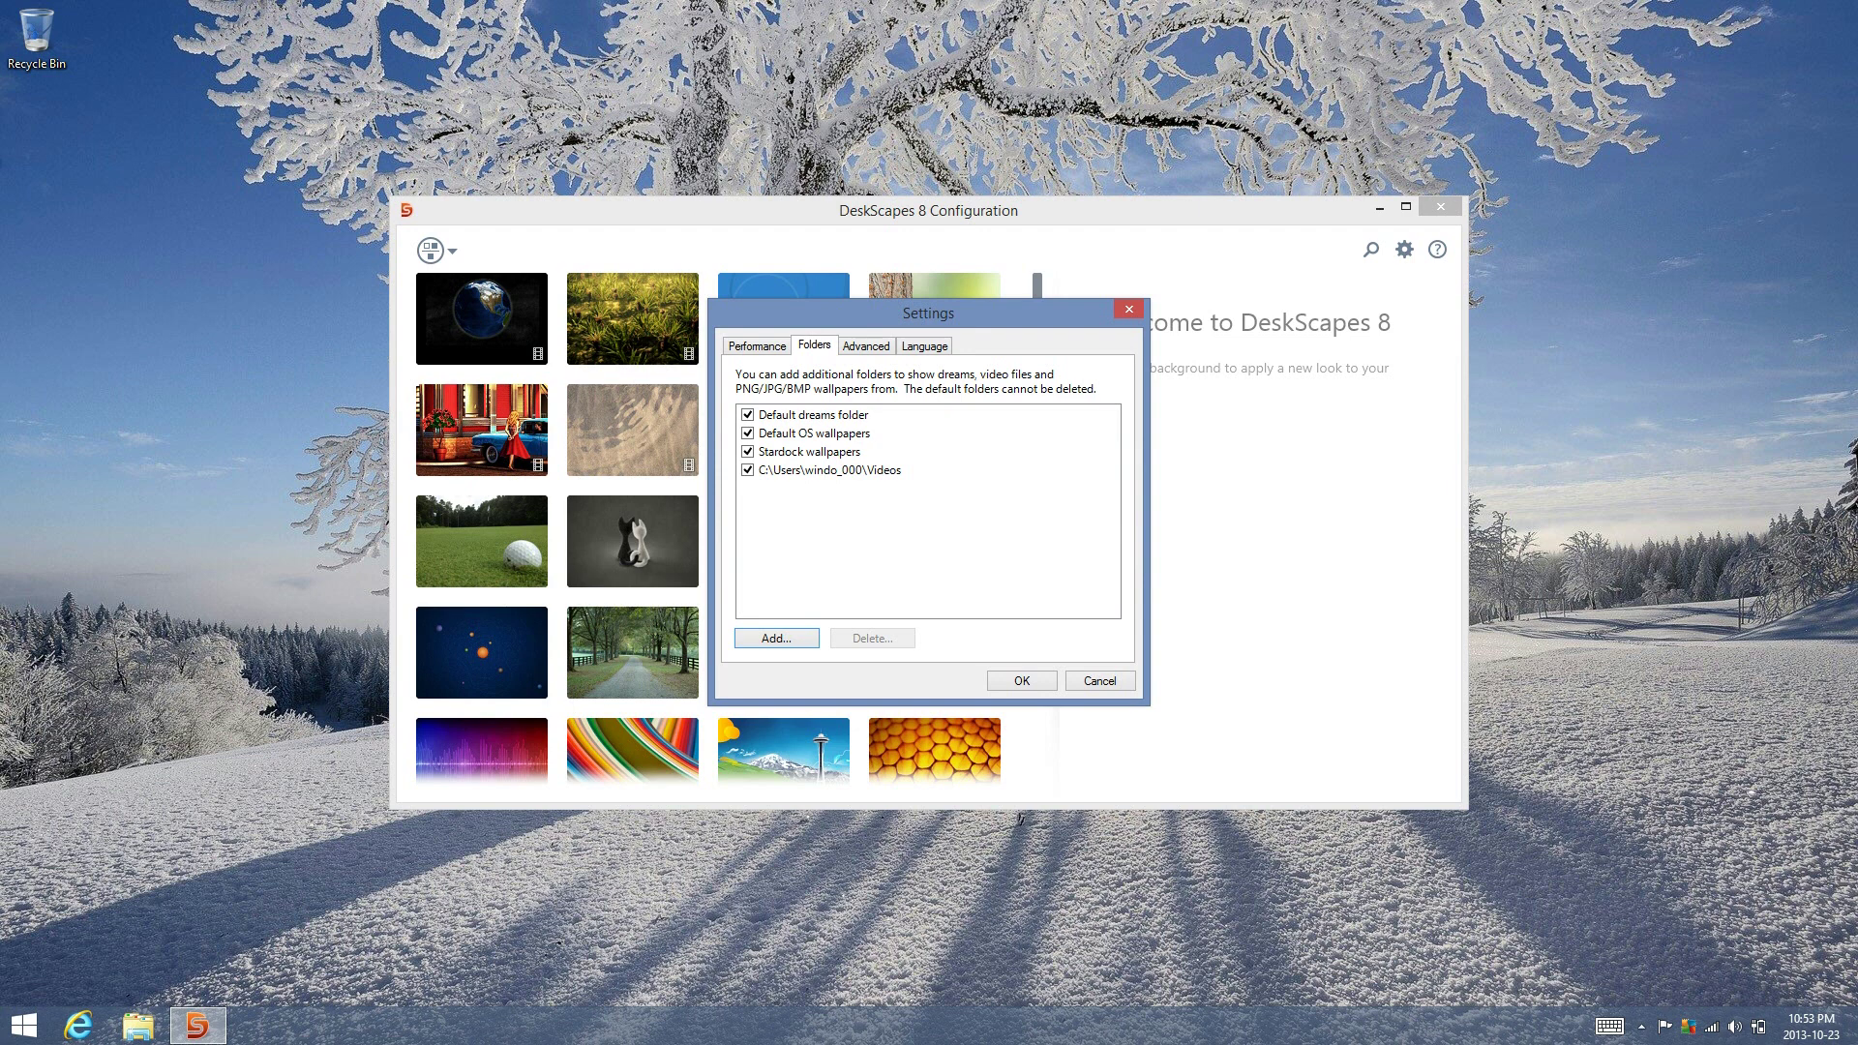
Untick the Stardock wallpapers source and save the folder settings with OK
{"action": "key", "text": "Down"}
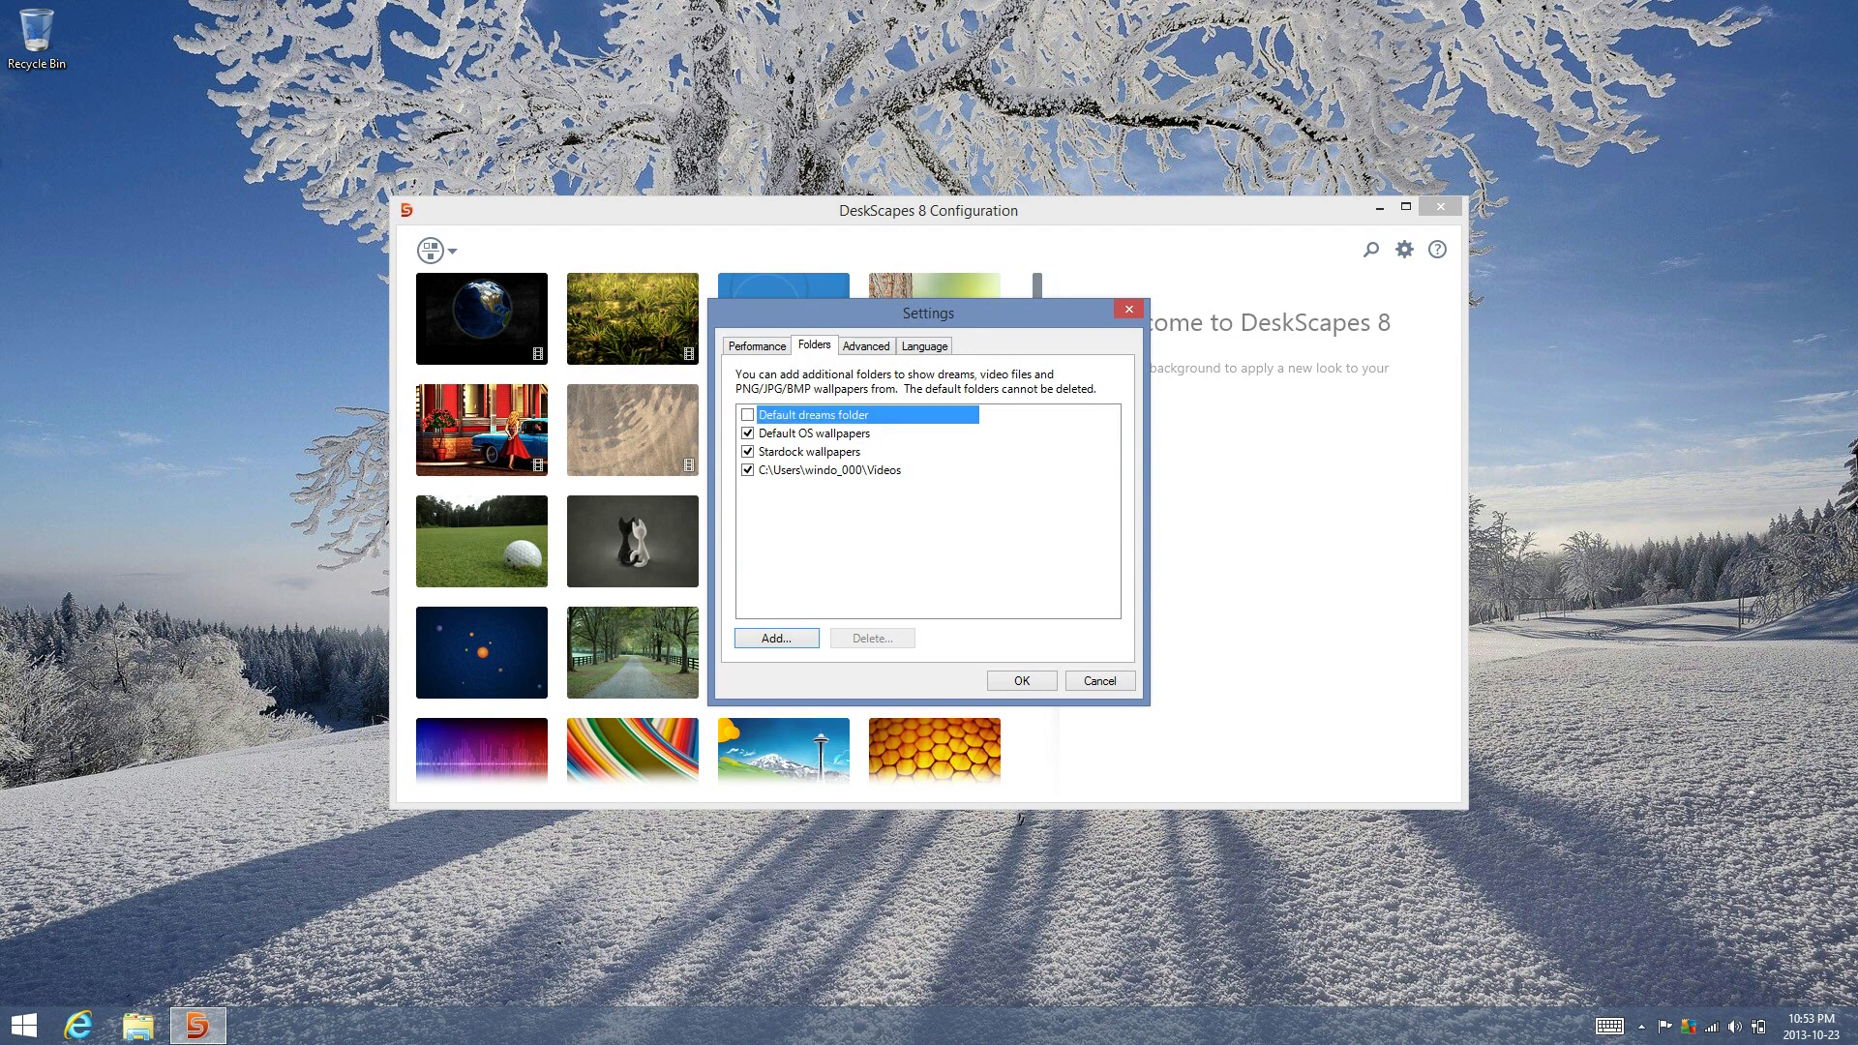
{"action": "key", "text": "Down"}
{"action": "key", "text": "Down"}
{"action": "key", "text": "space"}
{"action": "key", "text": "Down"}
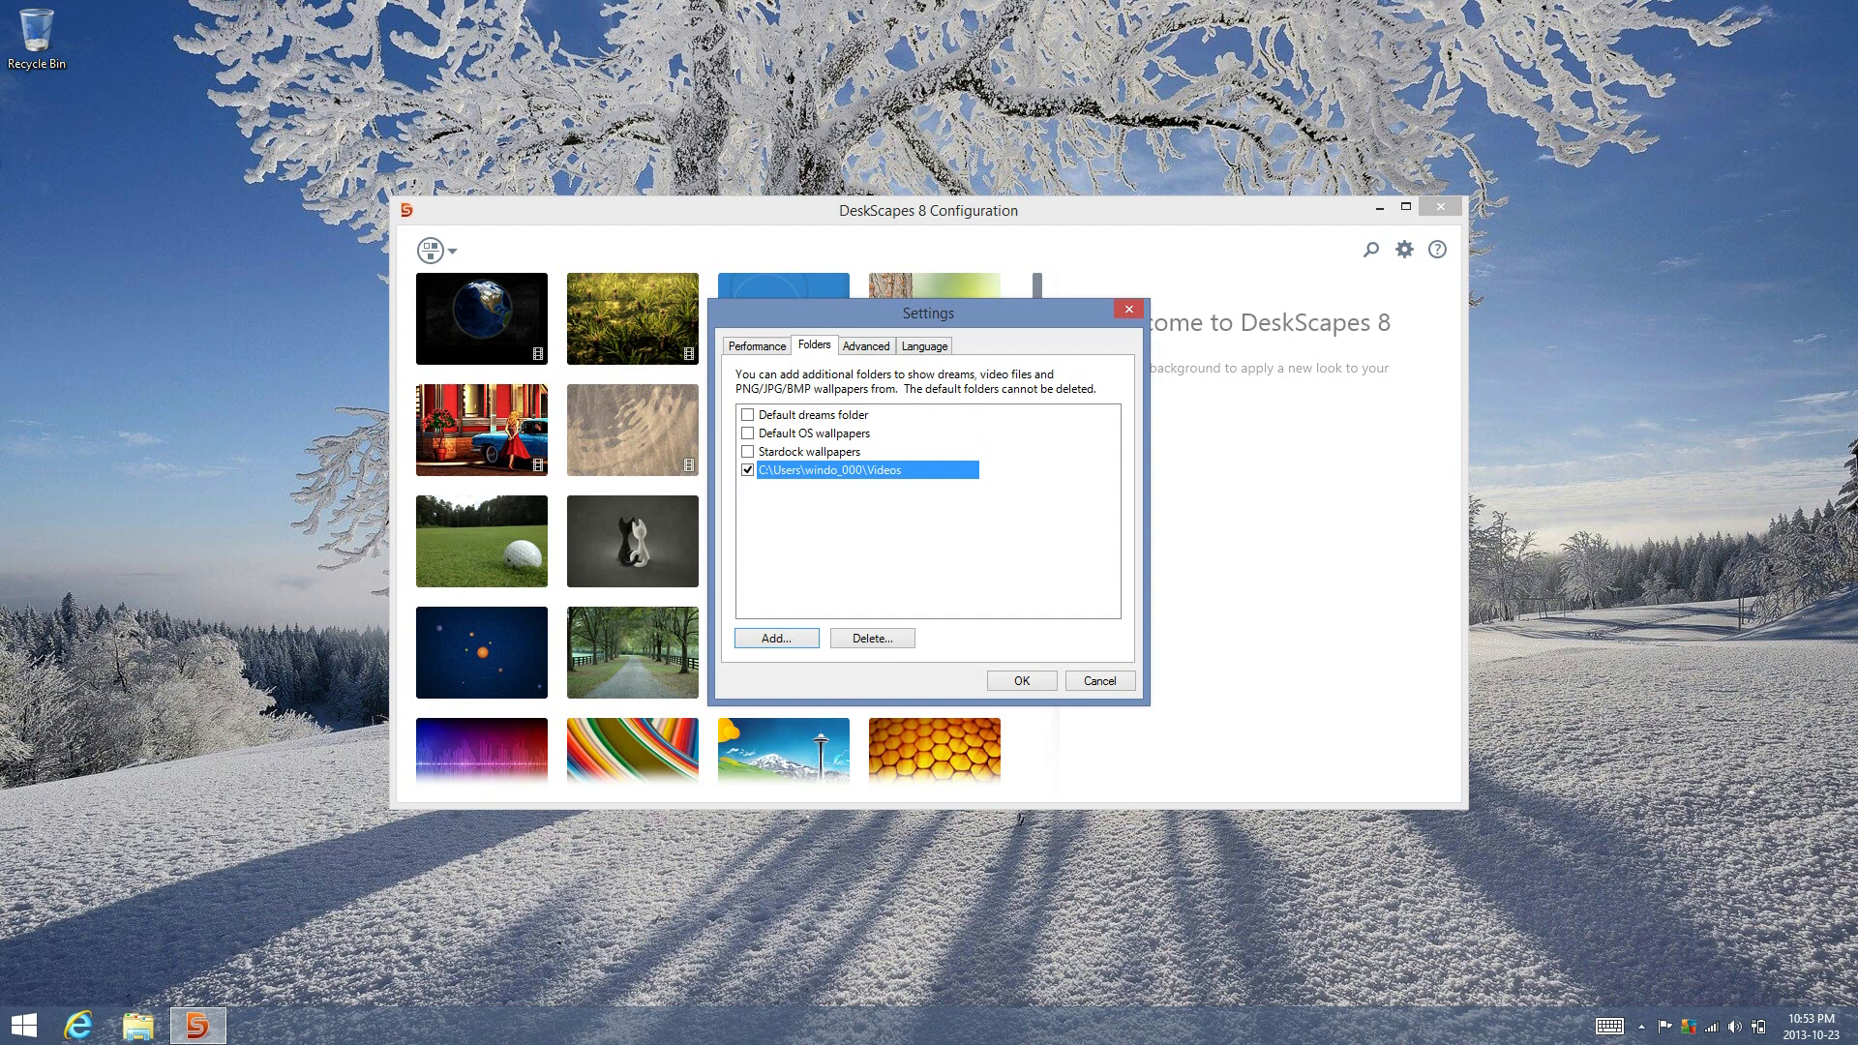
{"action": "key", "text": "Return"}
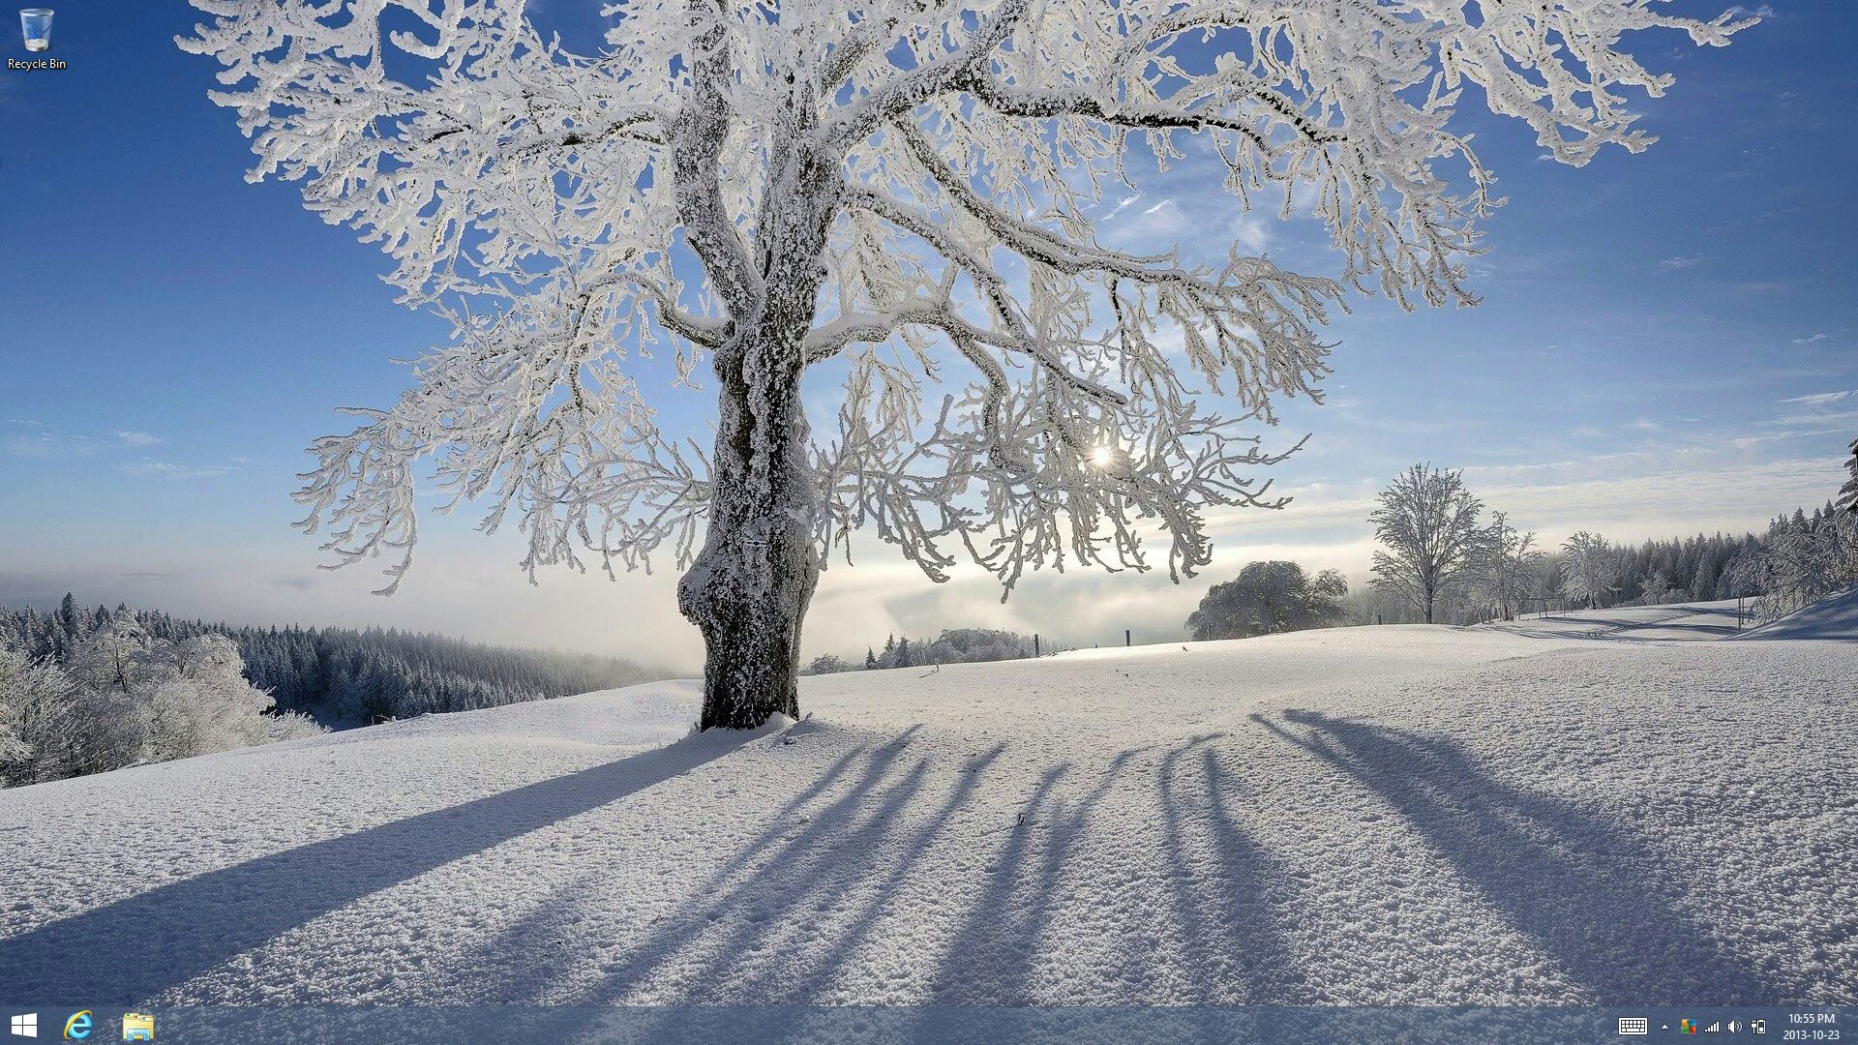
Relaunch DeskScapes 8 from the Start screen's Apps list and select the Plasmaball video
{"action": "key", "text": "super"}
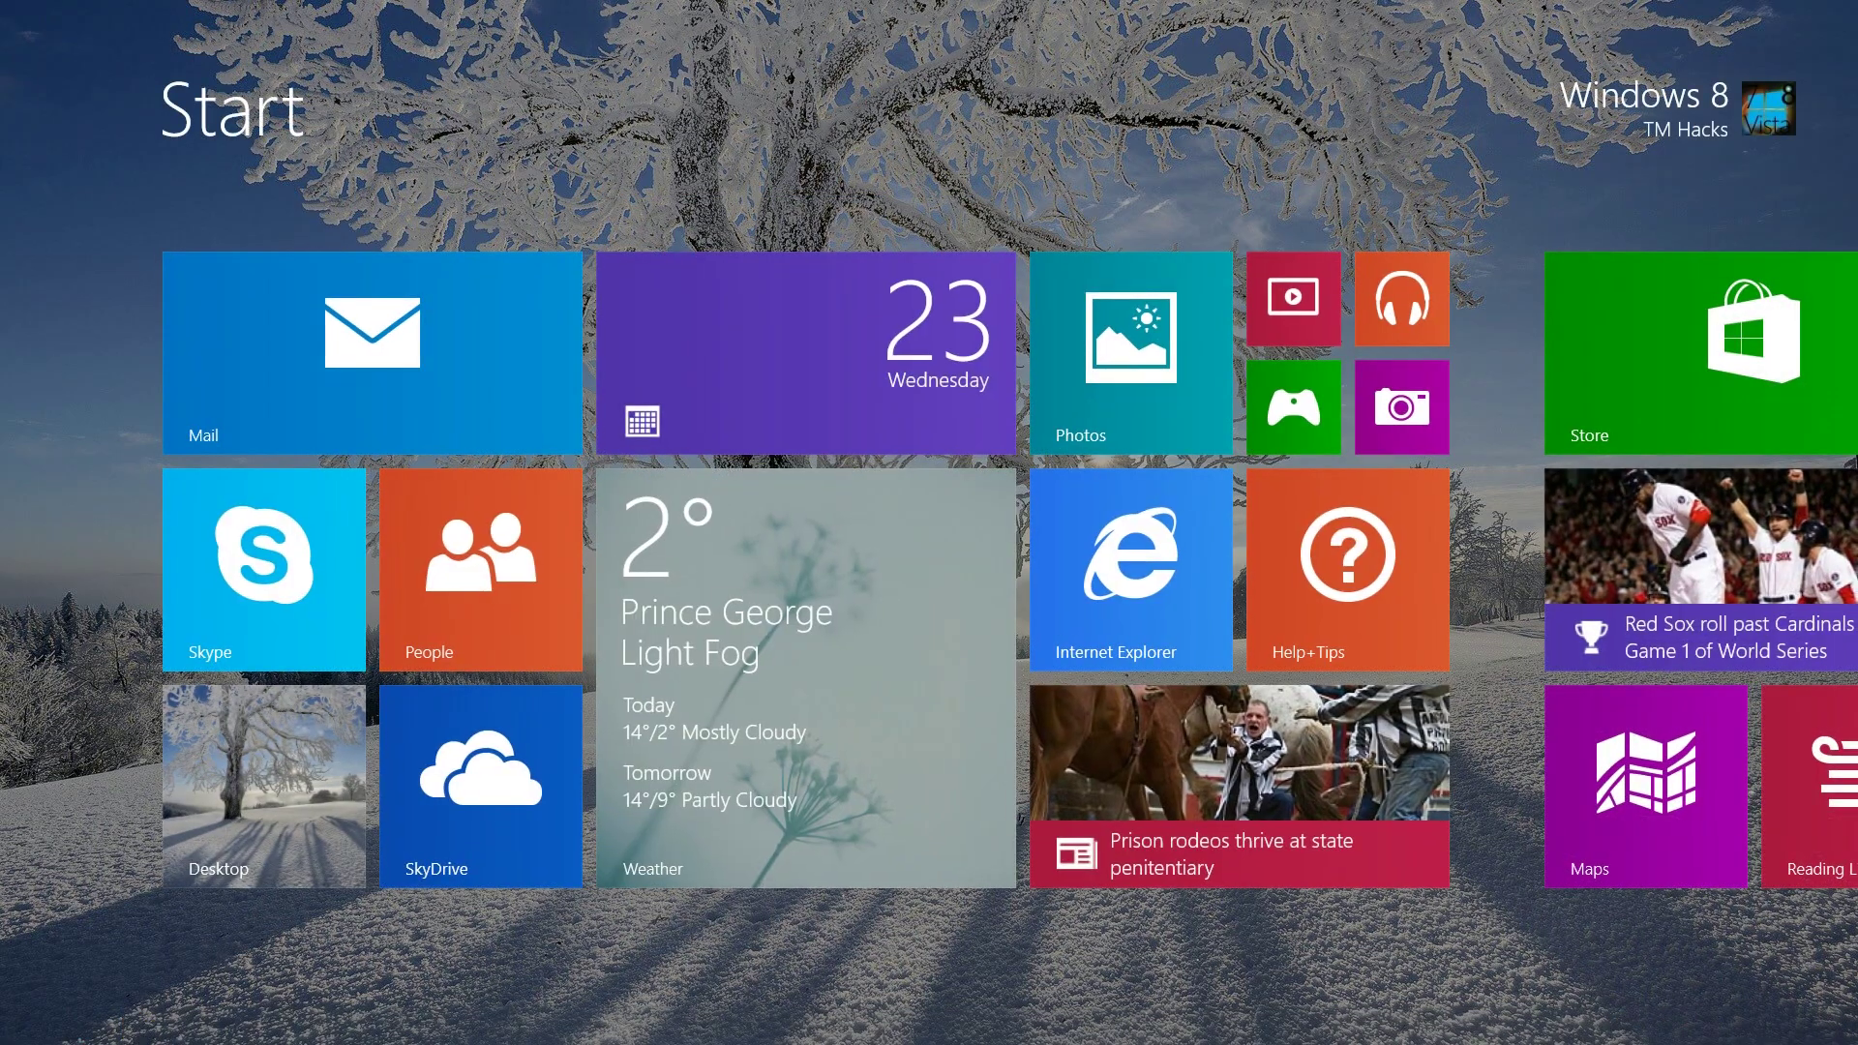
{"action": "key", "text": "ctrl+Tab"}
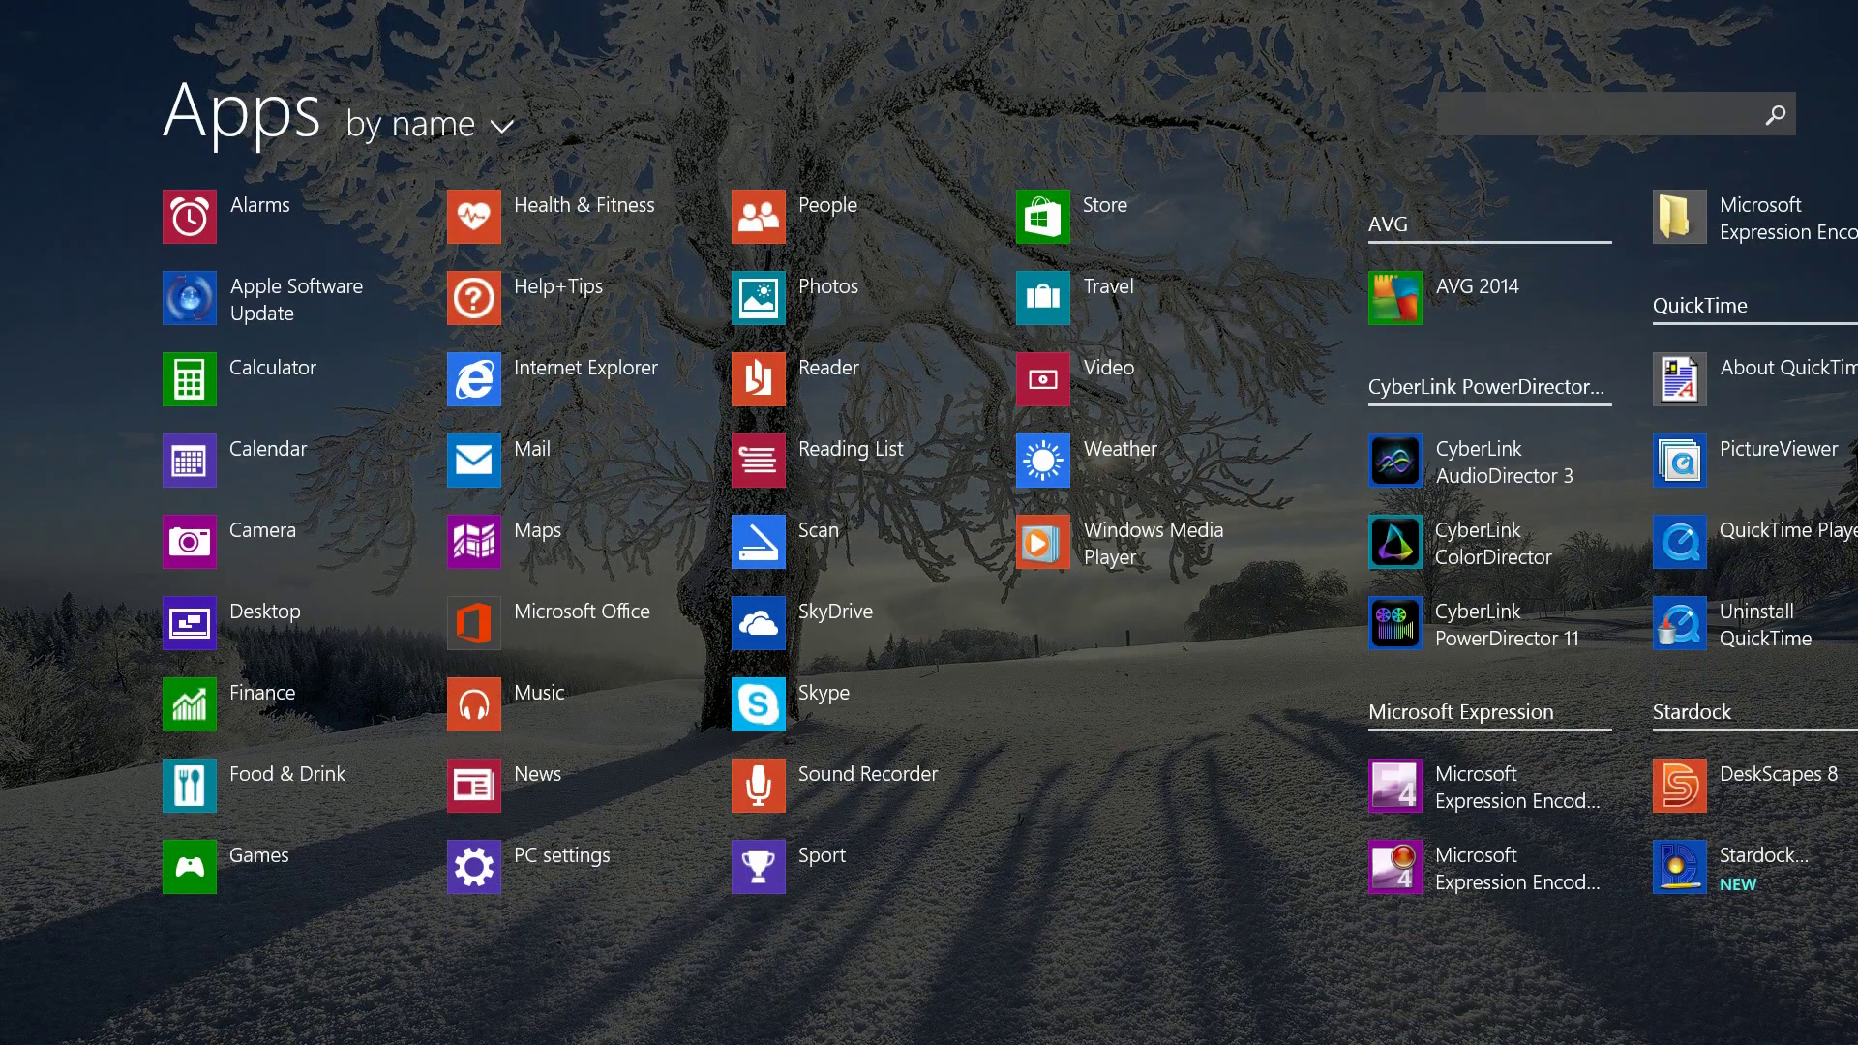
{"action": "scroll", "coordinate": [929, 581], "scroll_direction": "down", "scroll_amount": 3}
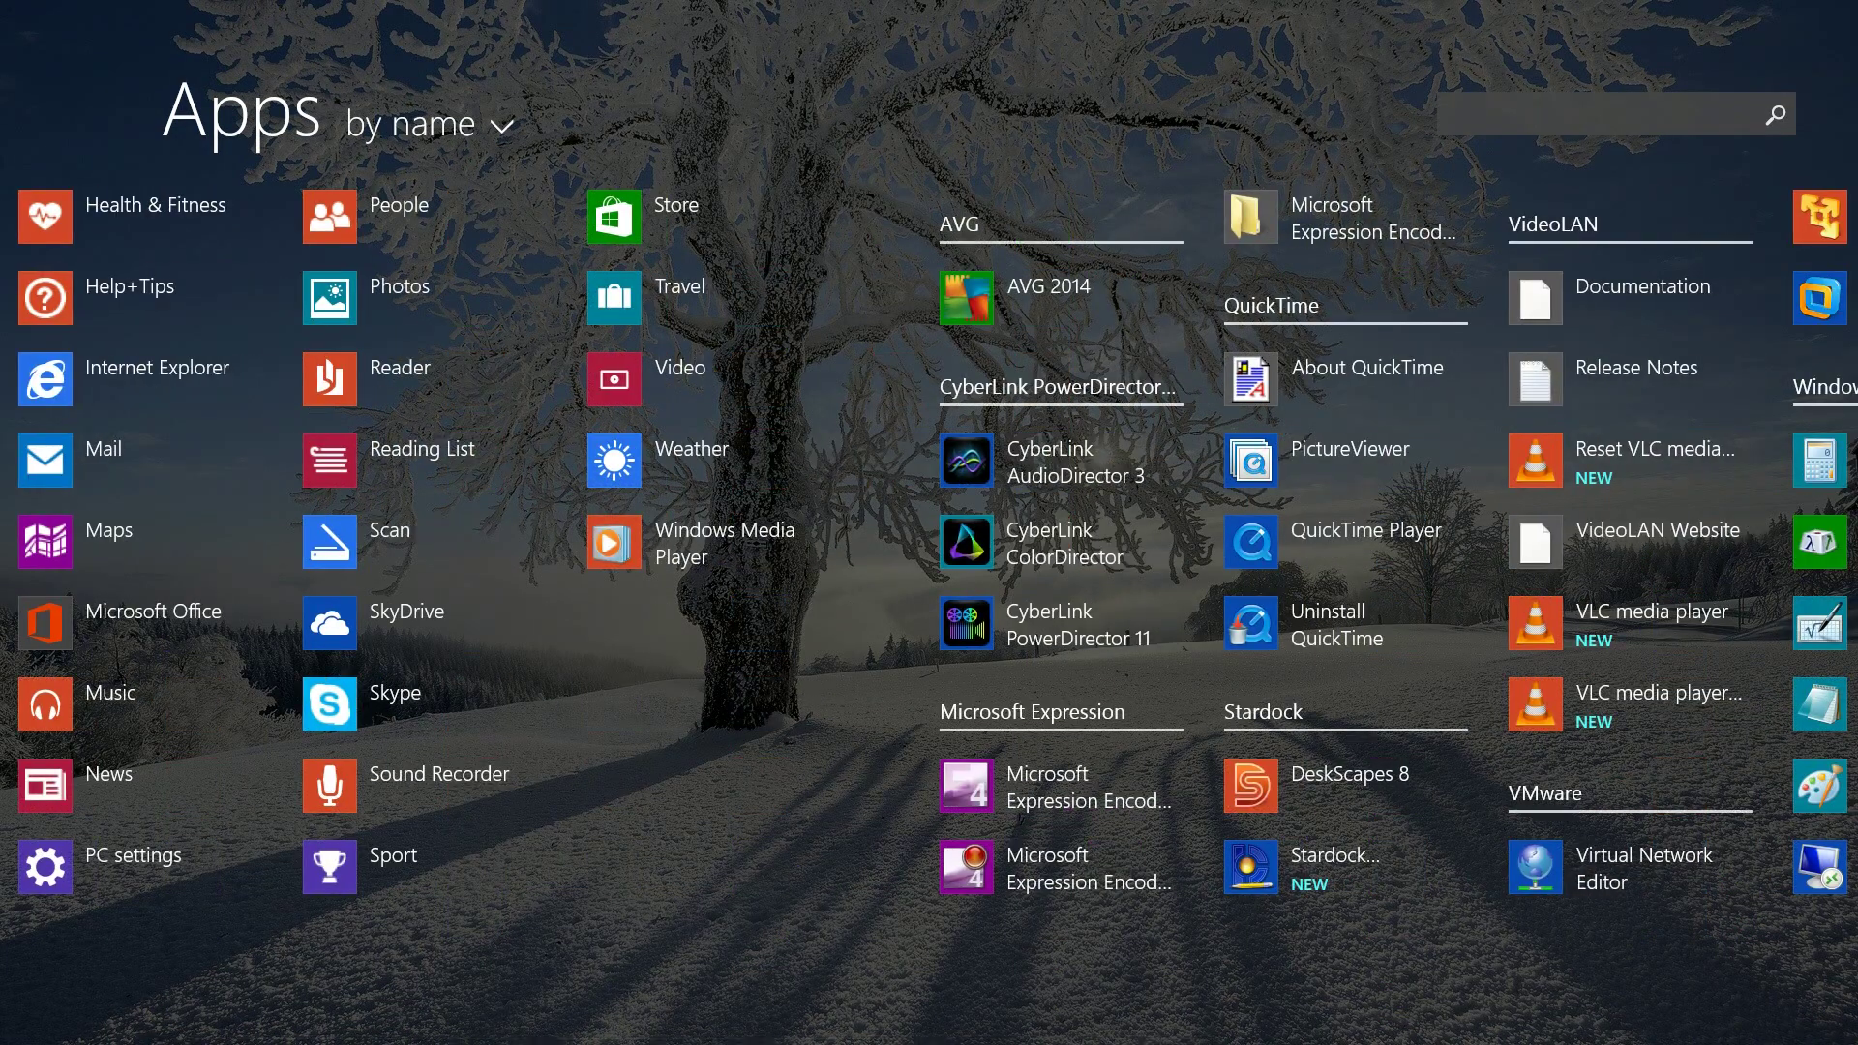
{"action": "left_click", "coordinate": [1250, 786]}
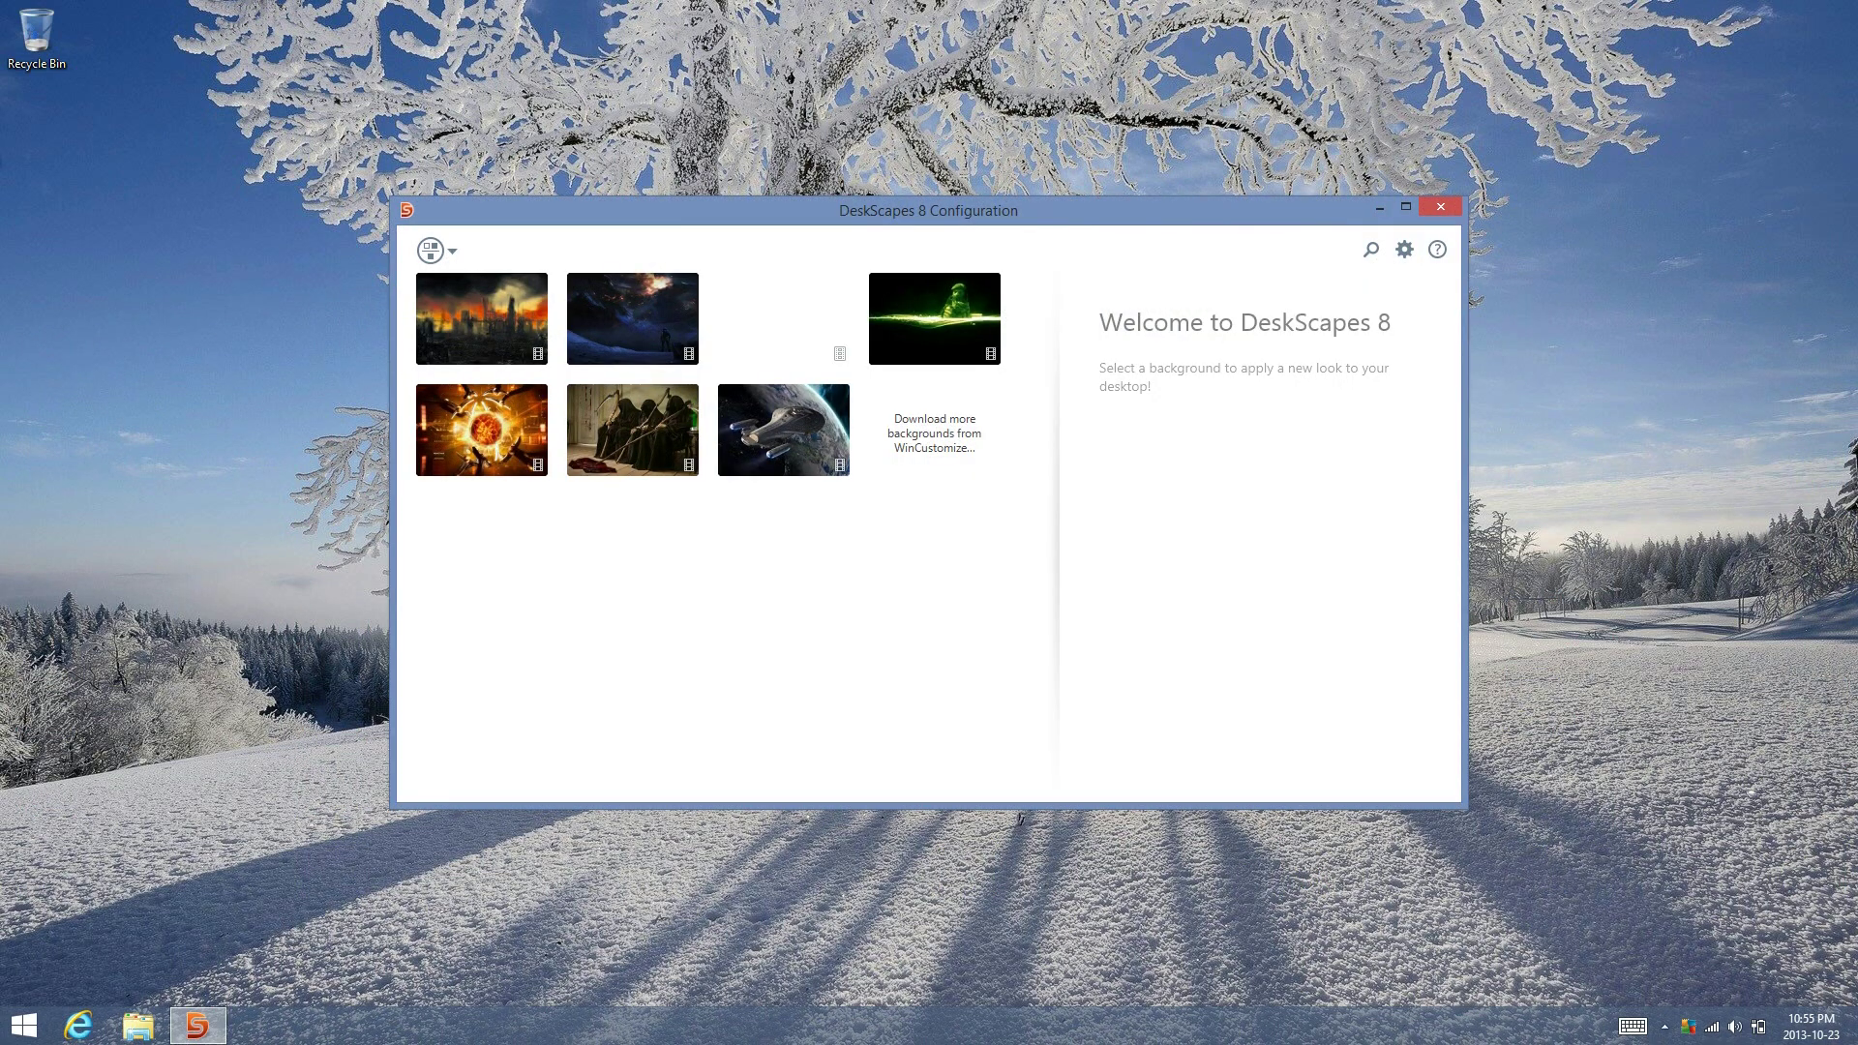
{"action": "left_click", "coordinate": [482, 426]}
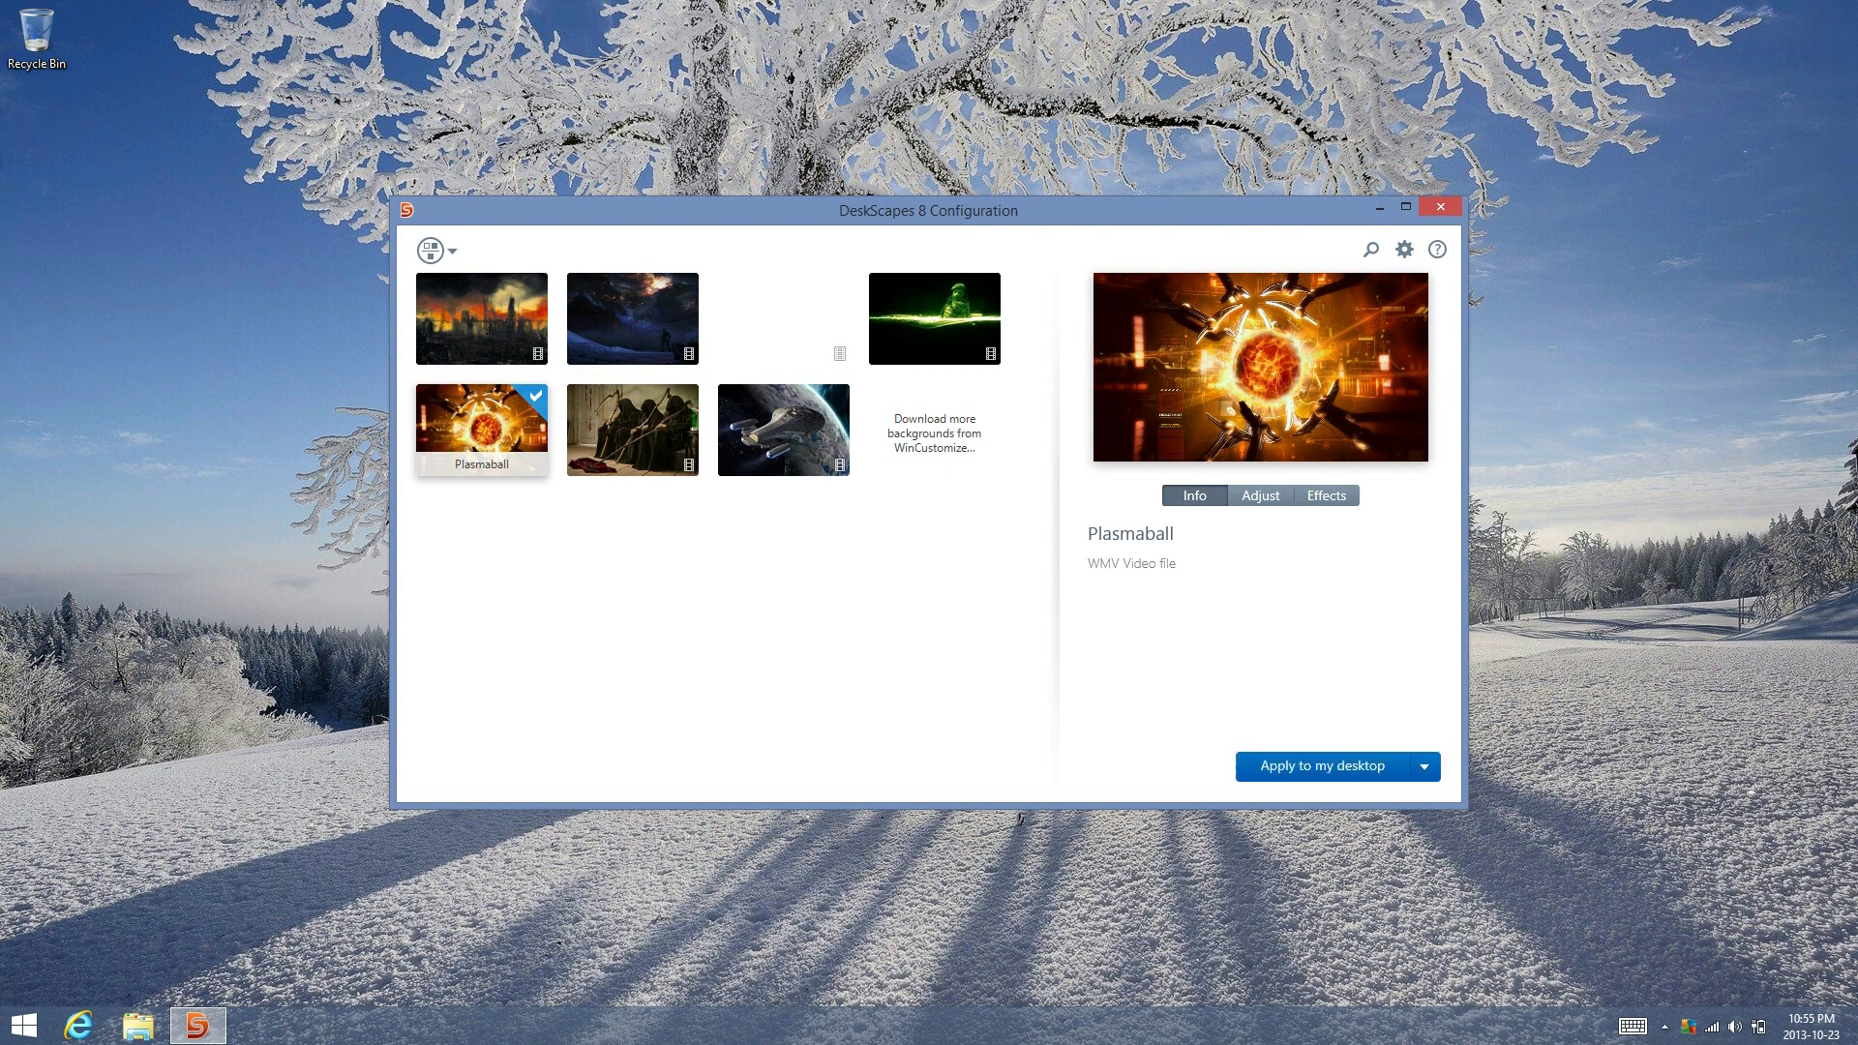
Apply Plasmaball to the desktop and close the DeskScapes window
{"action": "left_click", "coordinate": [1335, 768]}
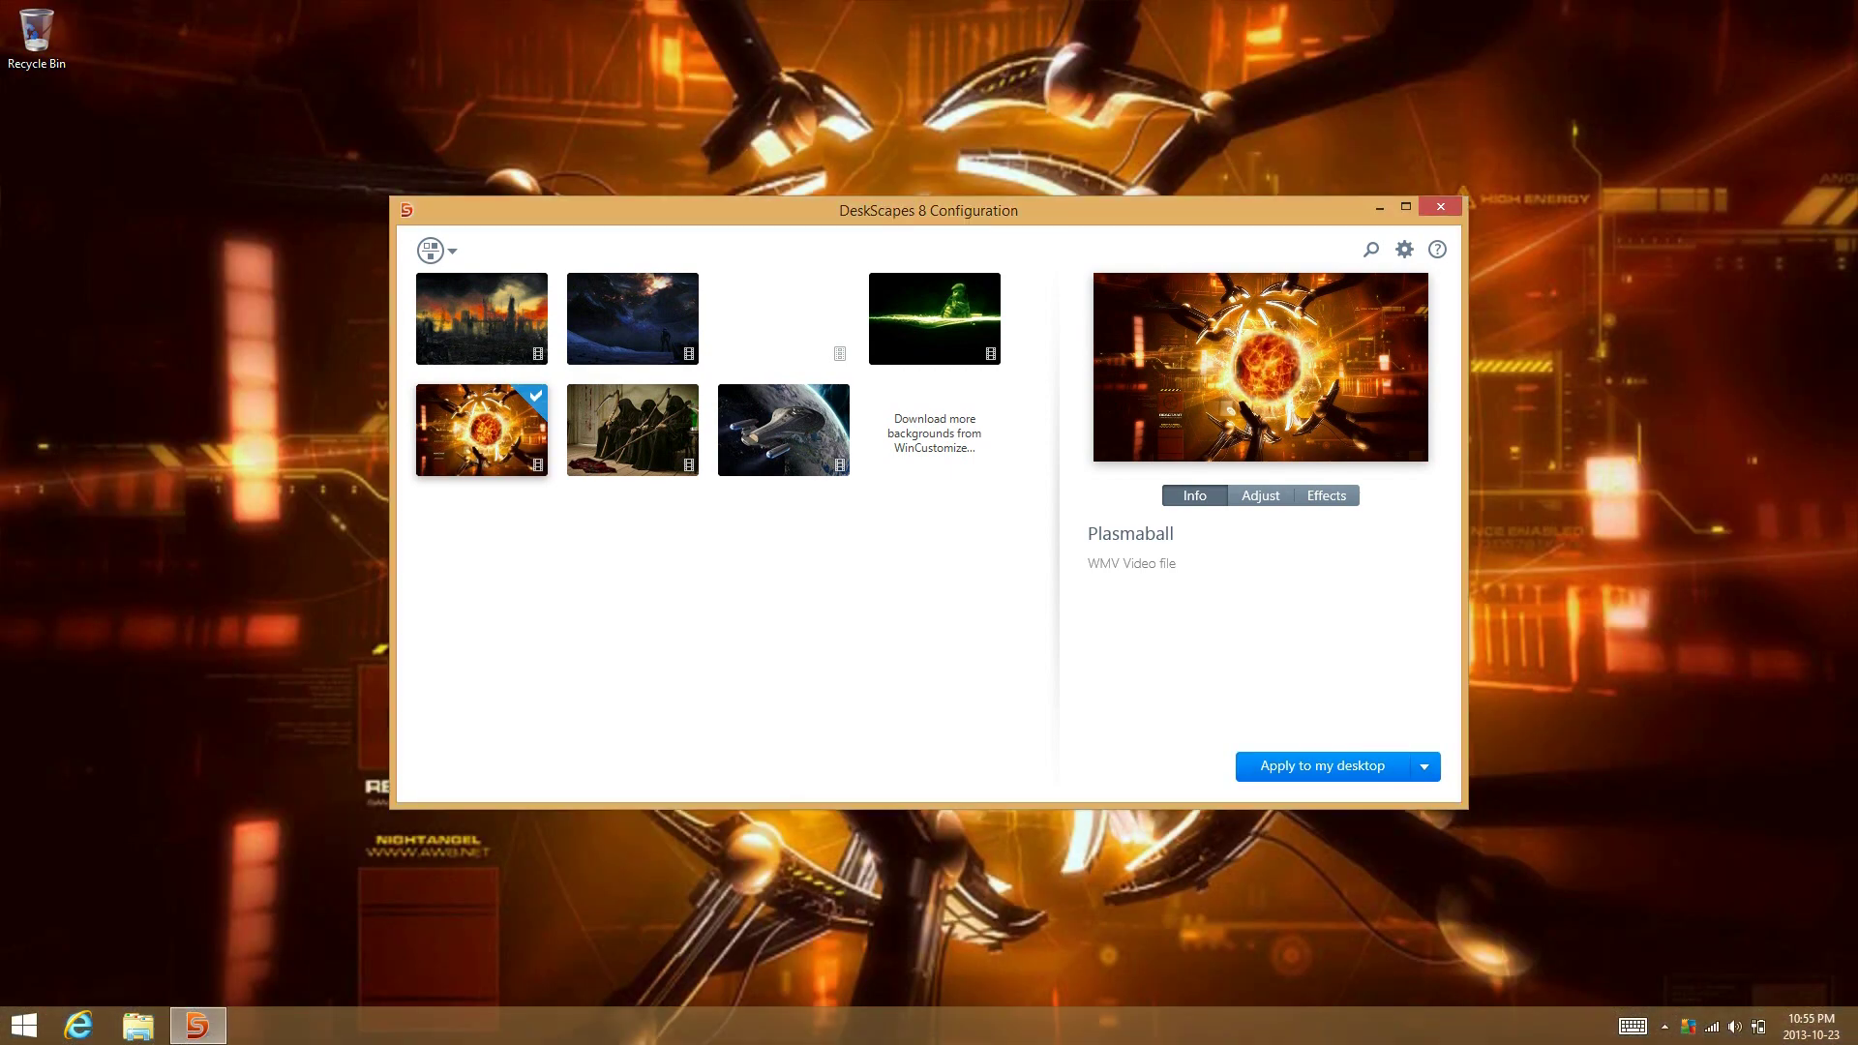
{"action": "left_click", "coordinate": [1440, 206]}
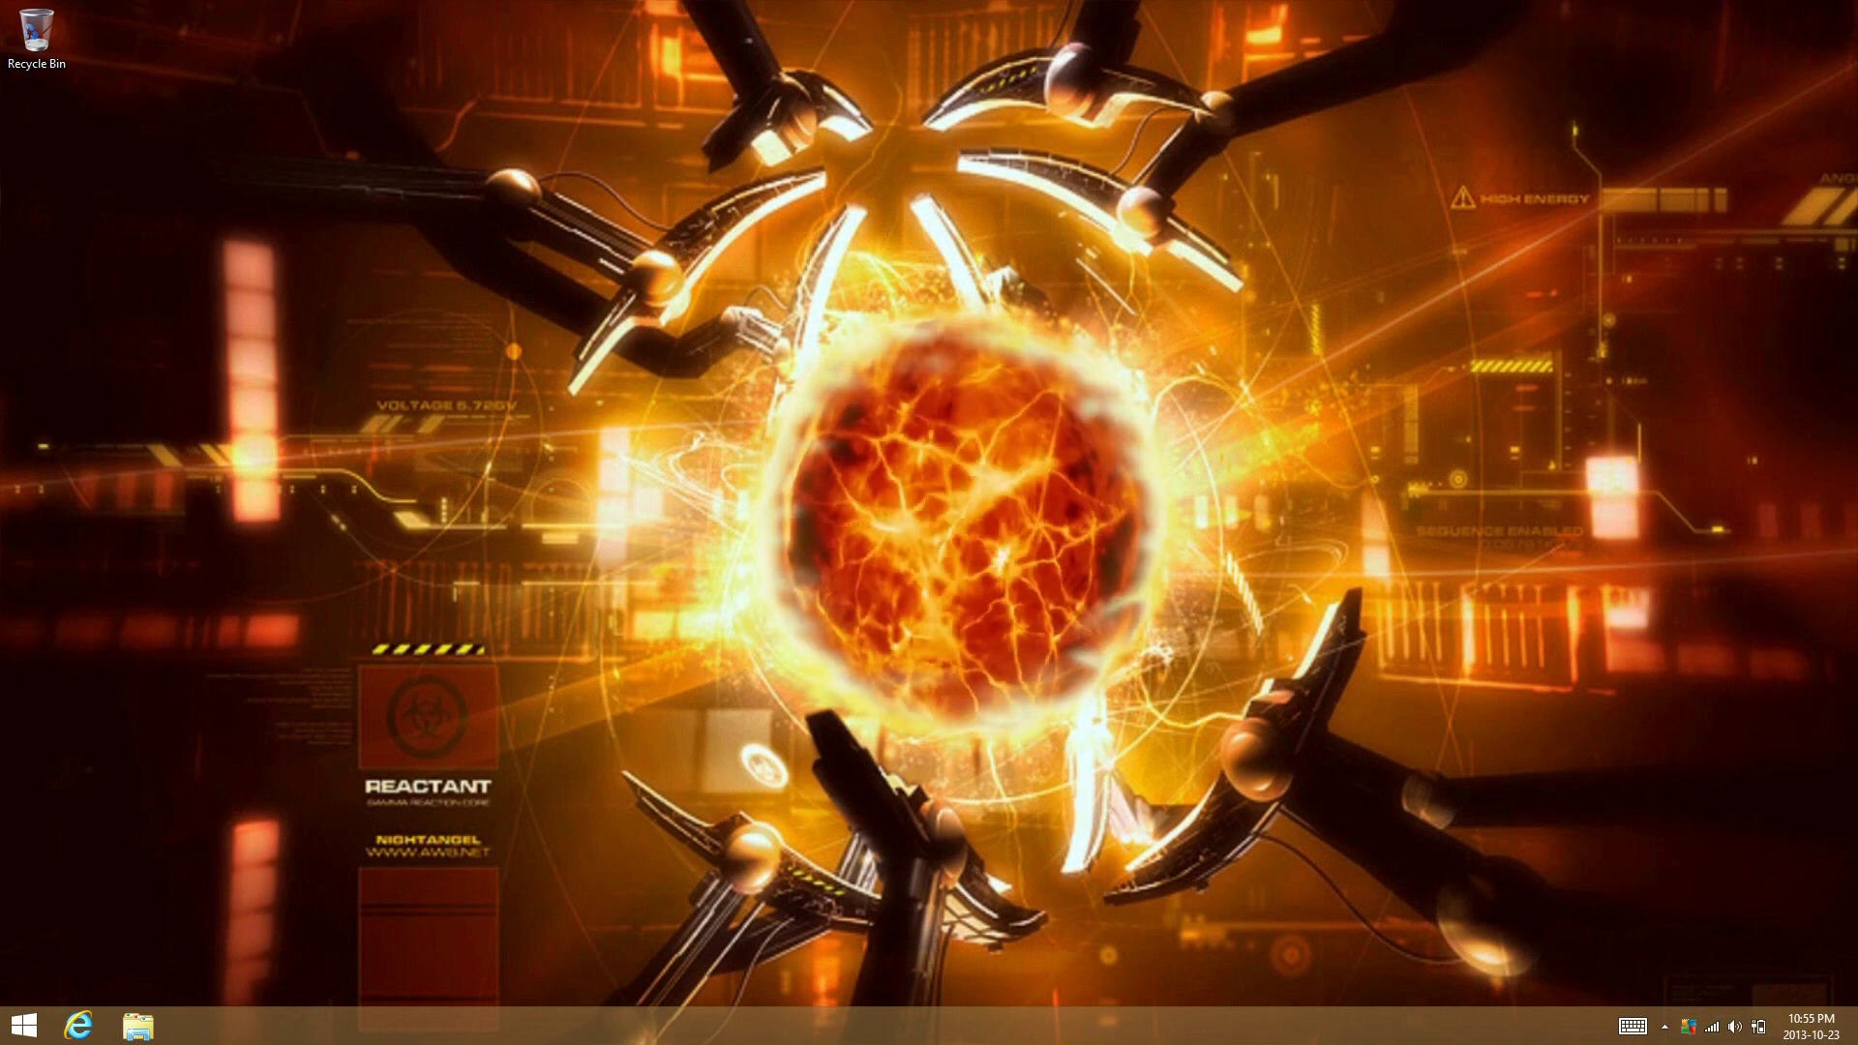
Snap the desktop into a split-screen pane and drag the divider to resize it
{"action": "left_click_drag", "start_coordinate": [1007, 365], "coordinate": [1268, 531]}
{"action": "left_click_drag", "start_coordinate": [1007, 531], "coordinate": [730, 775]}
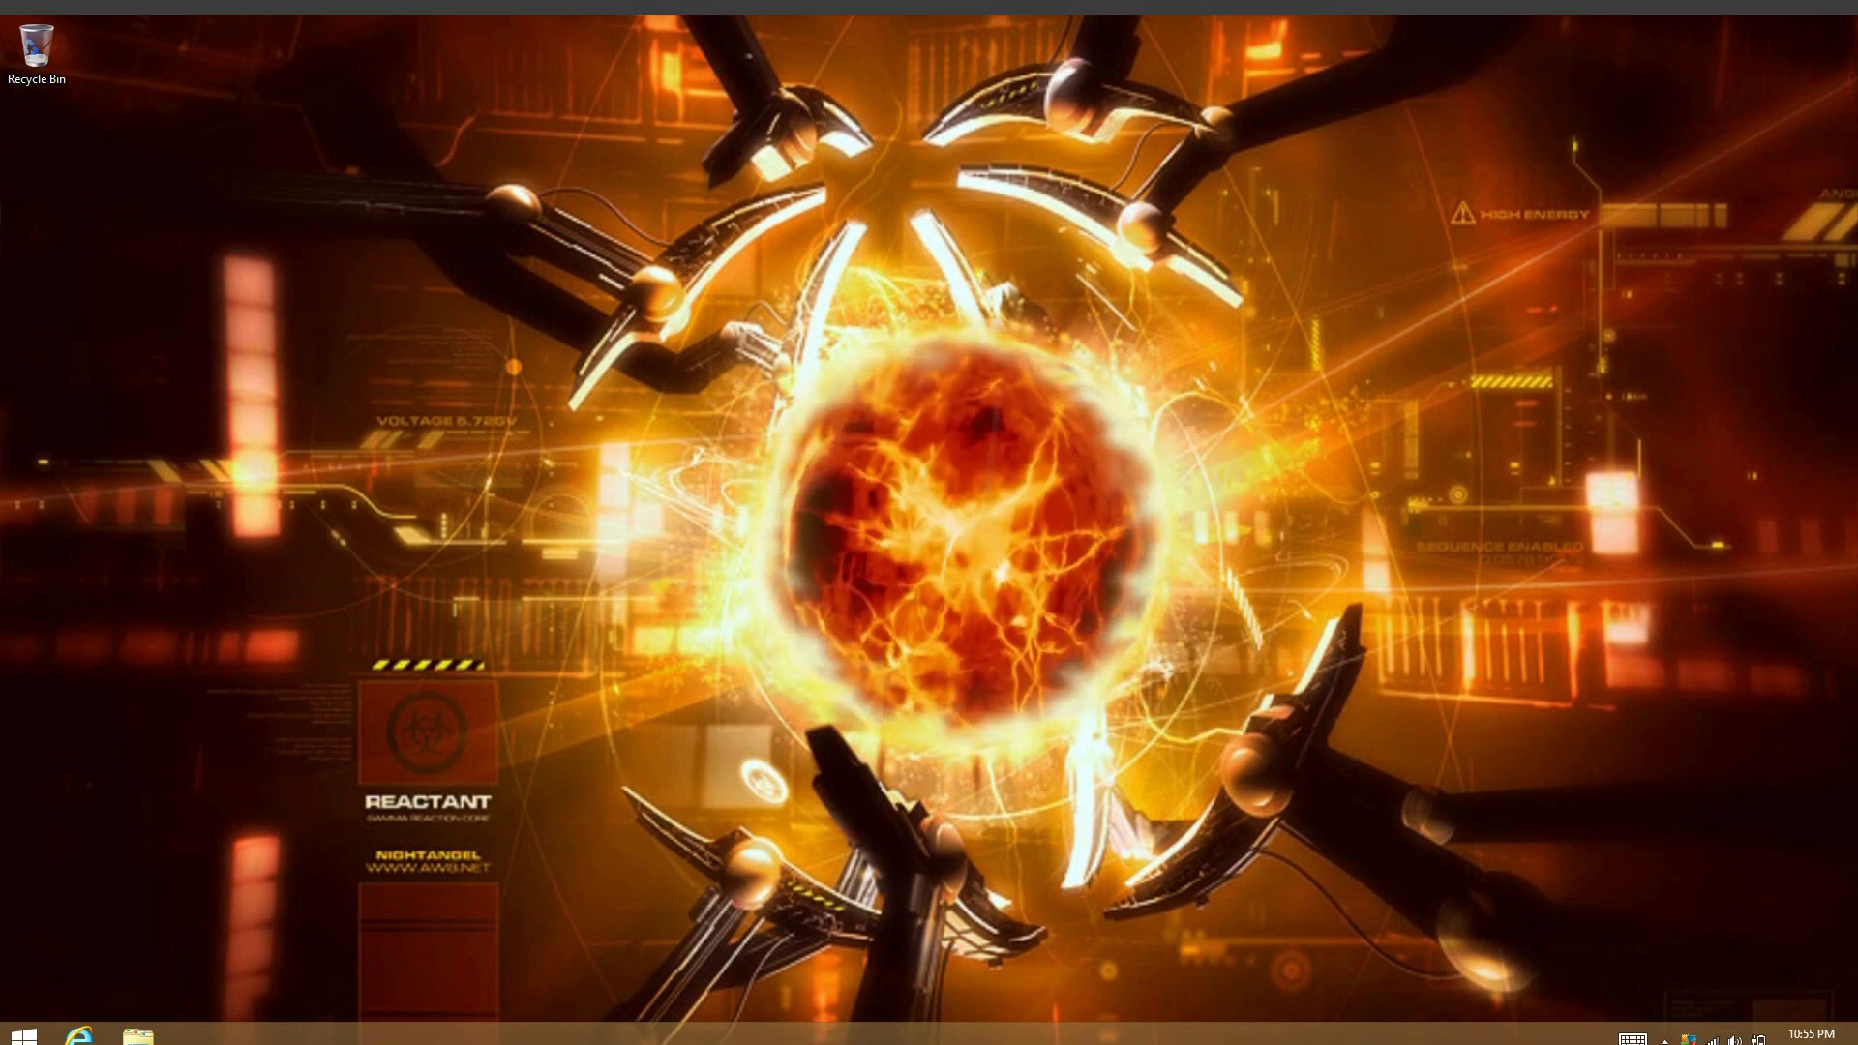
{"action": "left_click_drag", "start_coordinate": [929, 15], "coordinate": [1413, 319]}
{"action": "left_click_drag", "start_coordinate": [929, 522], "coordinate": [58, 523]}
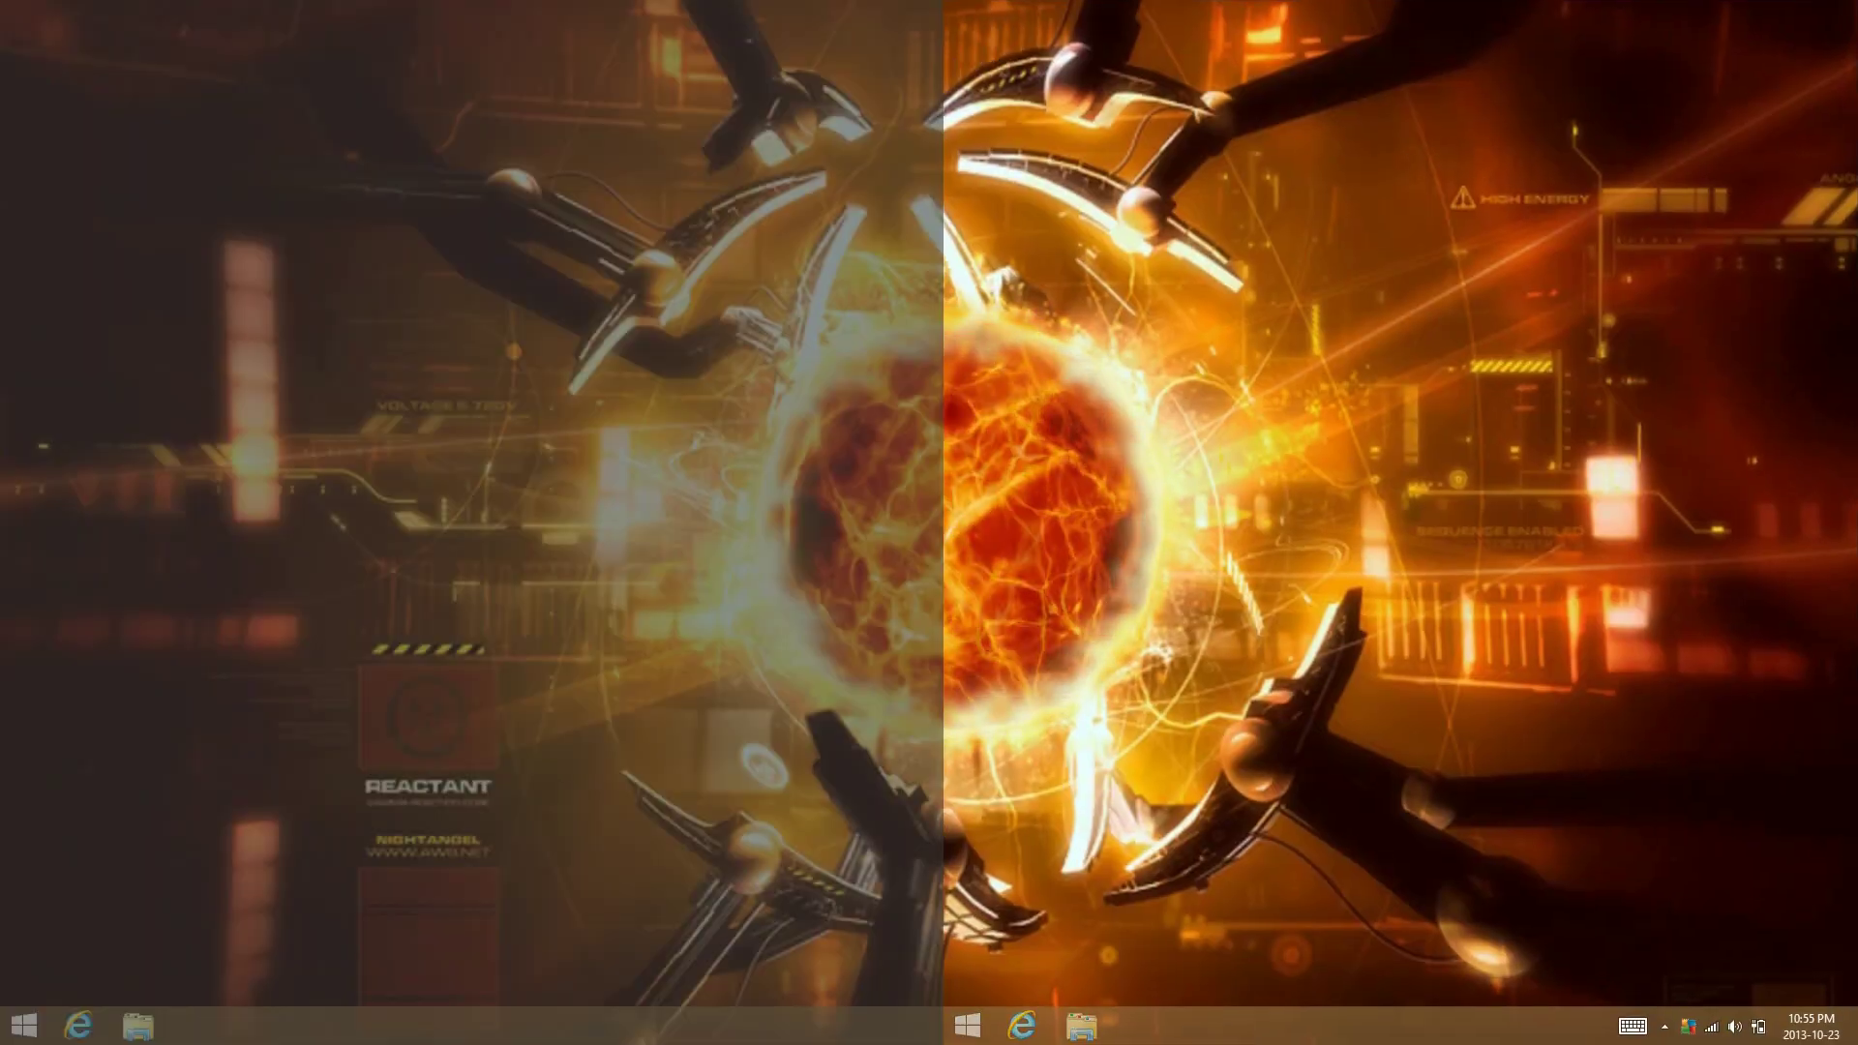
Open the Start screen, zoom out to the tile-group overview, then back to full-size tiles
{"action": "key", "text": "super"}
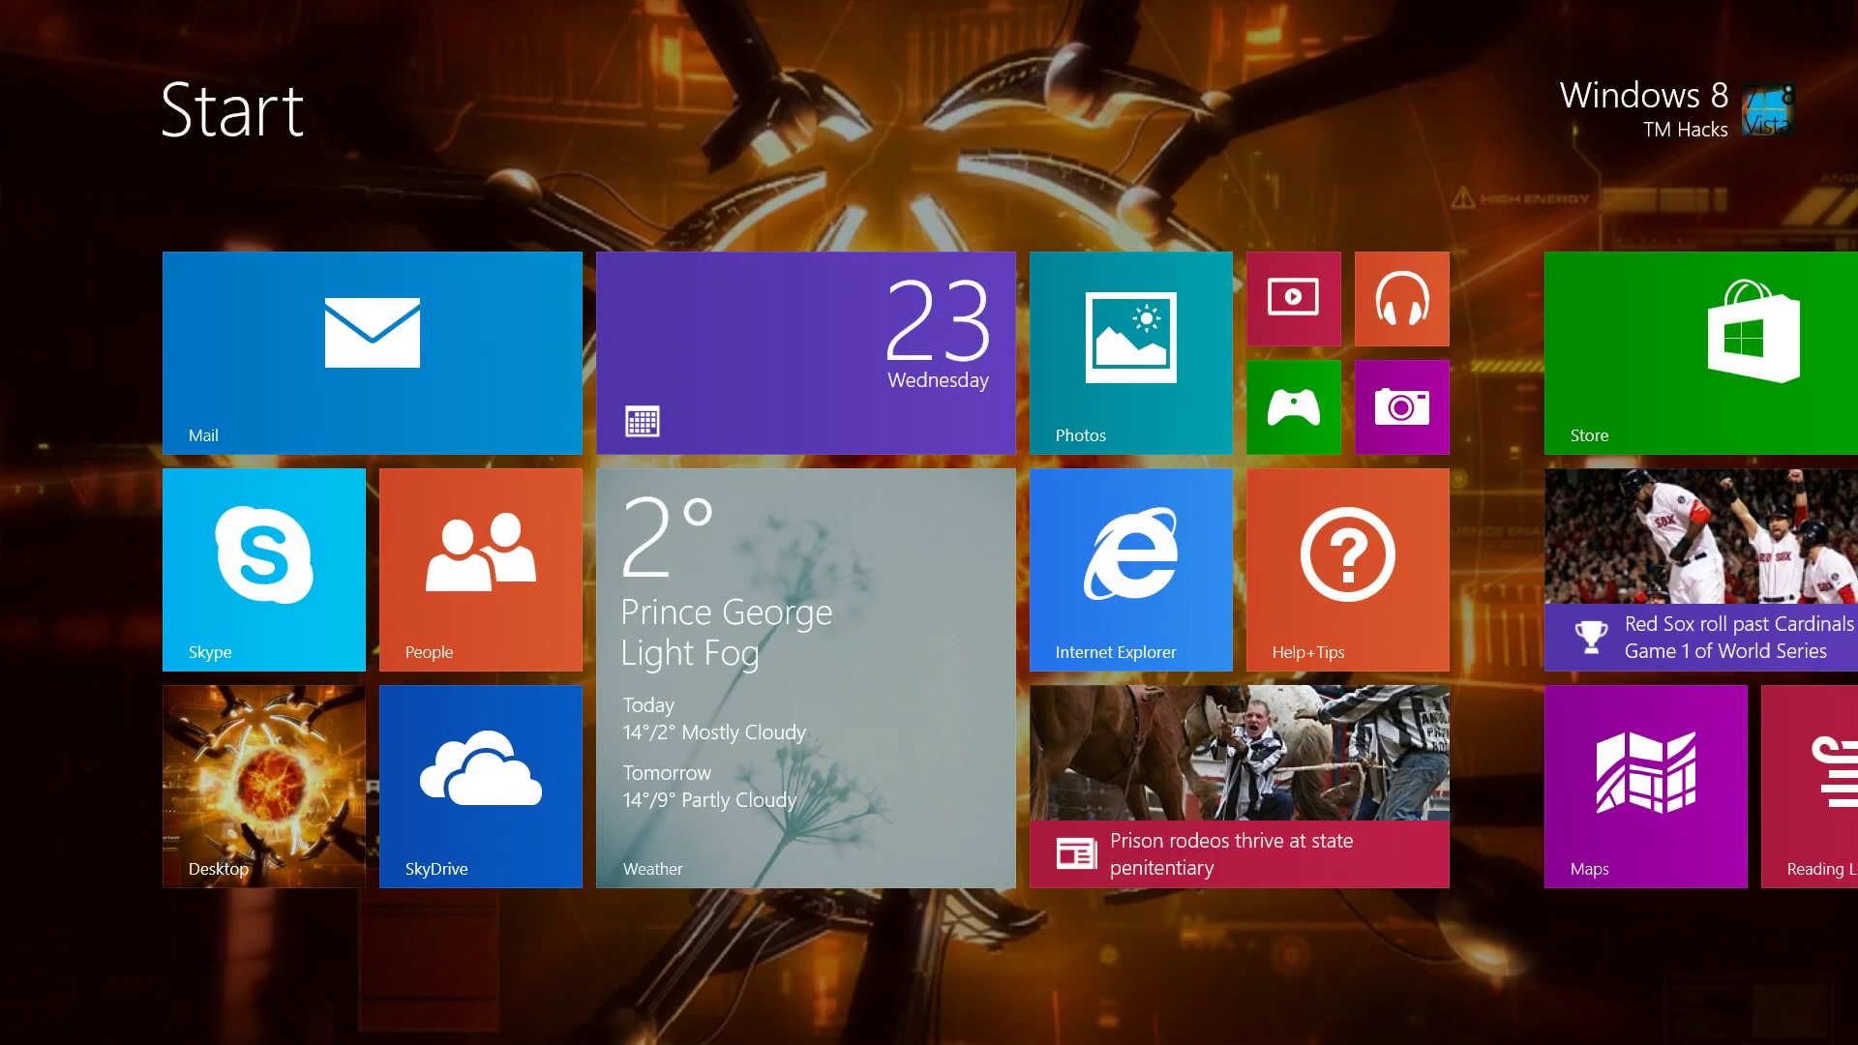
{"action": "scroll", "coordinate": [929, 571], "scroll_direction": "down", "scroll_amount": 5}
{"action": "scroll", "coordinate": [929, 571], "scroll_direction": "up", "scroll_amount": 4}
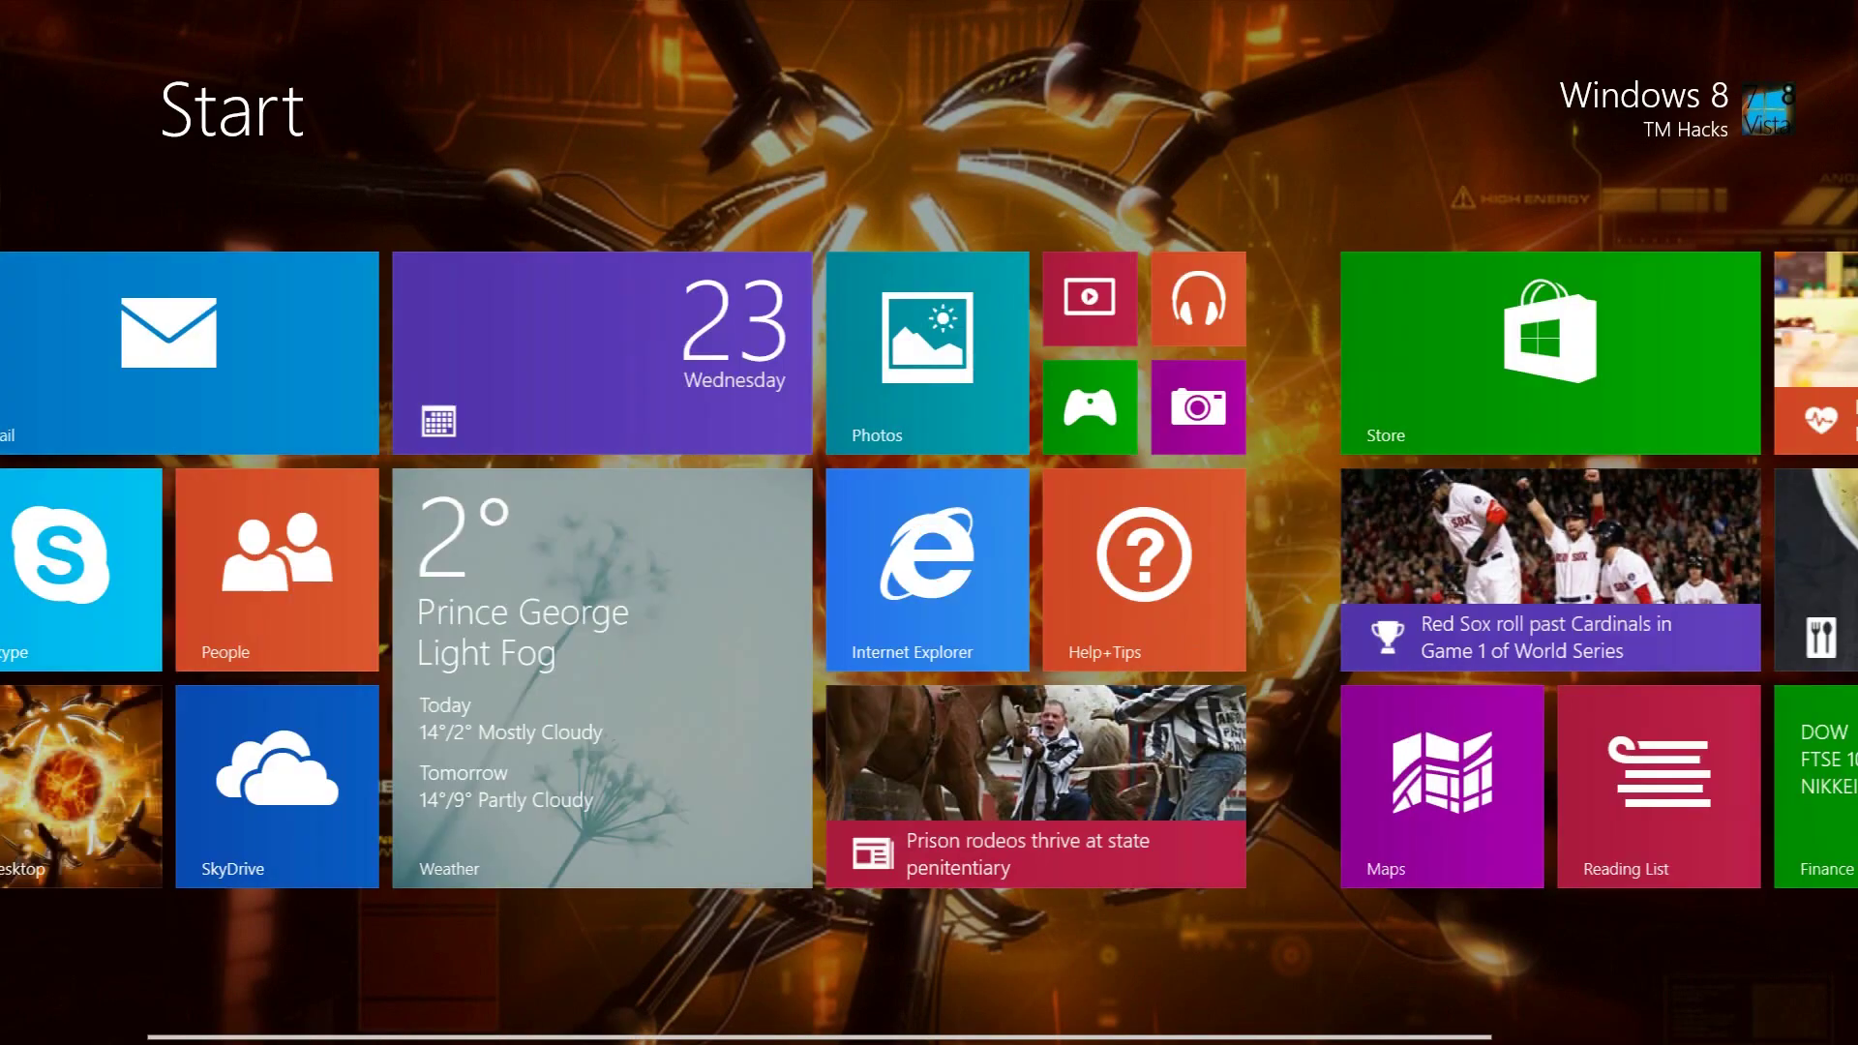
{"action": "key", "text": "ctrl+minus"}
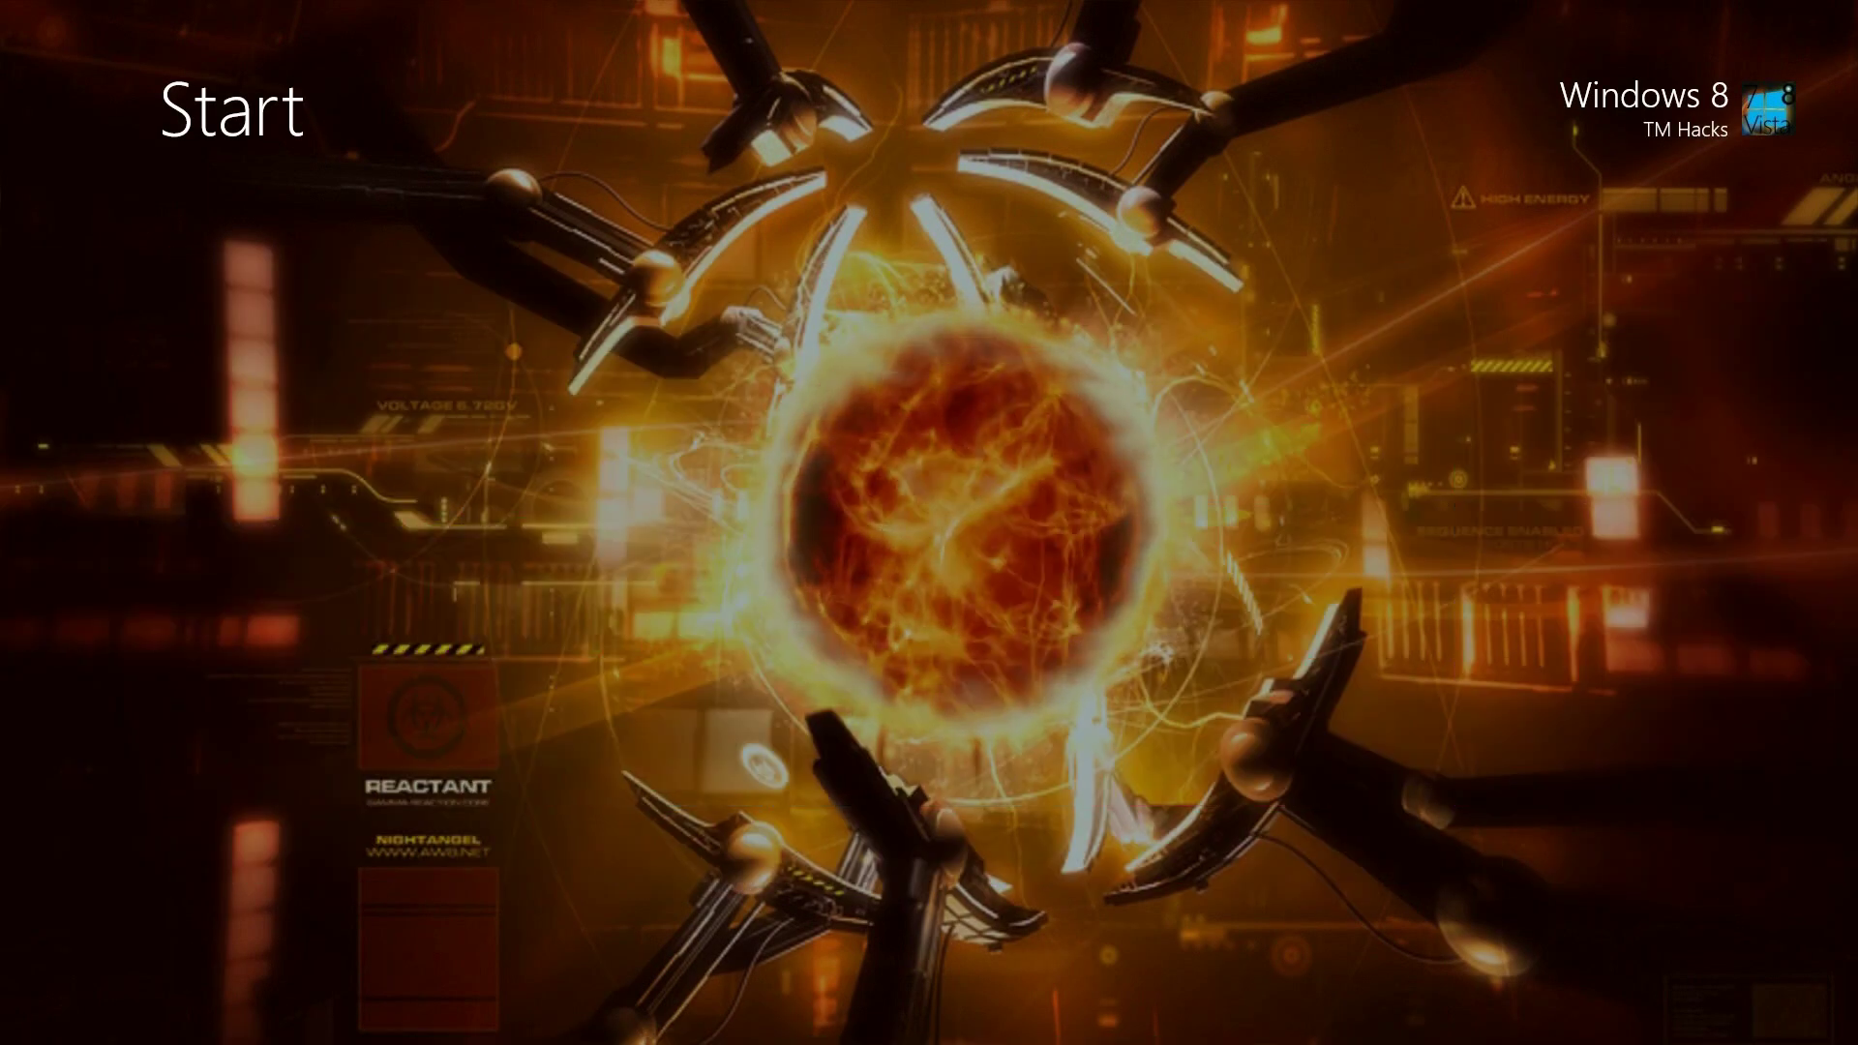
{"action": "key", "text": "ctrl+plus"}
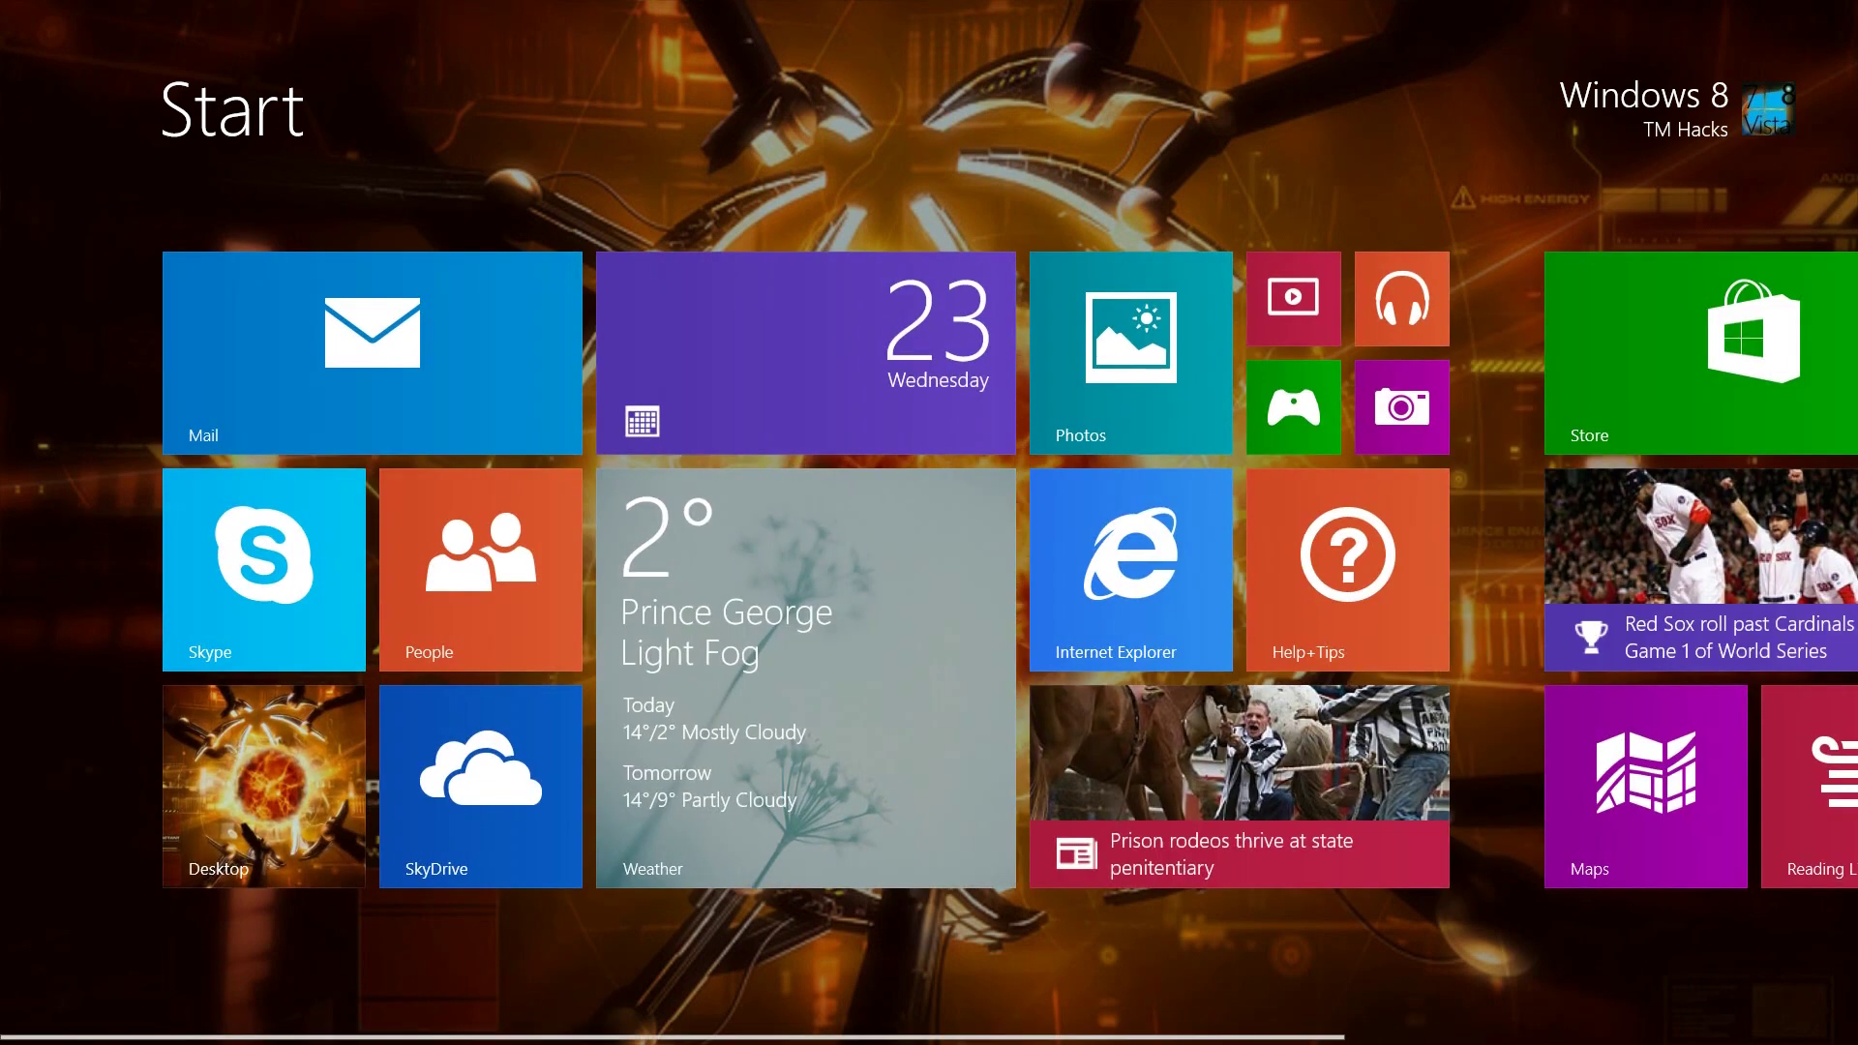